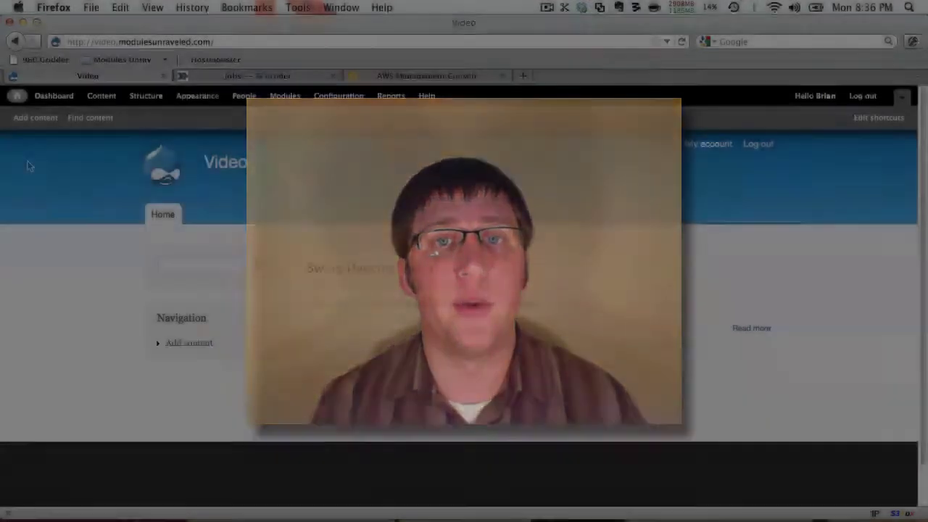
Step: Create a new Video post titled "Swing Dancing Part 2" and upload the file Swing Dancing 2.m4v to it
left_click(36, 118)
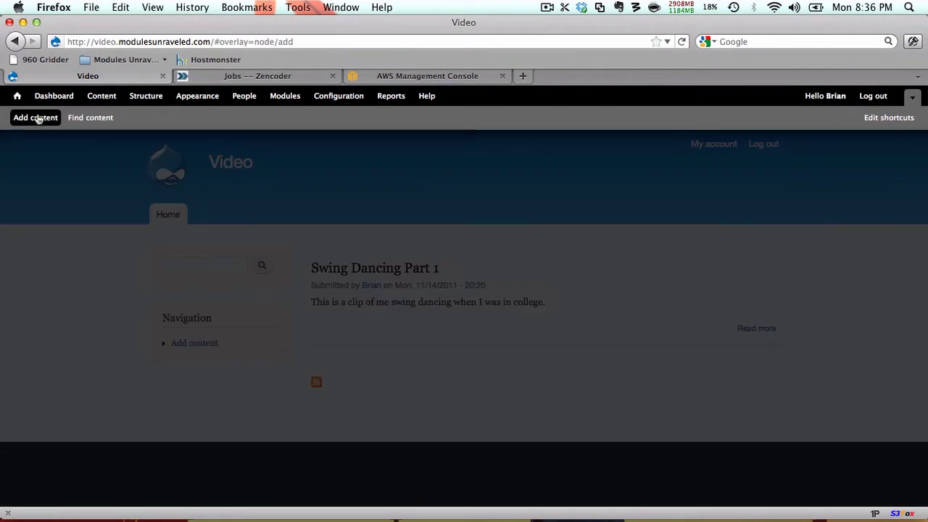
left_click(106, 305)
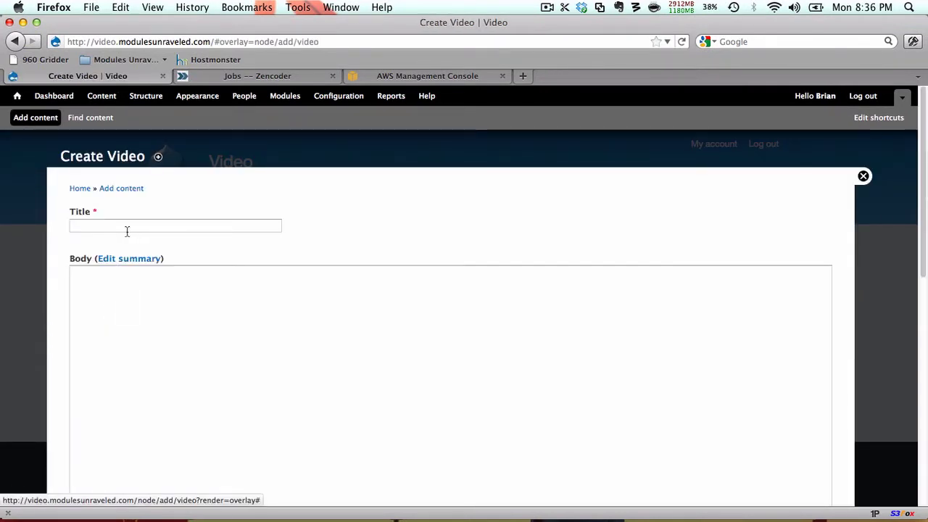
scroll(129, 224, "down", 5)
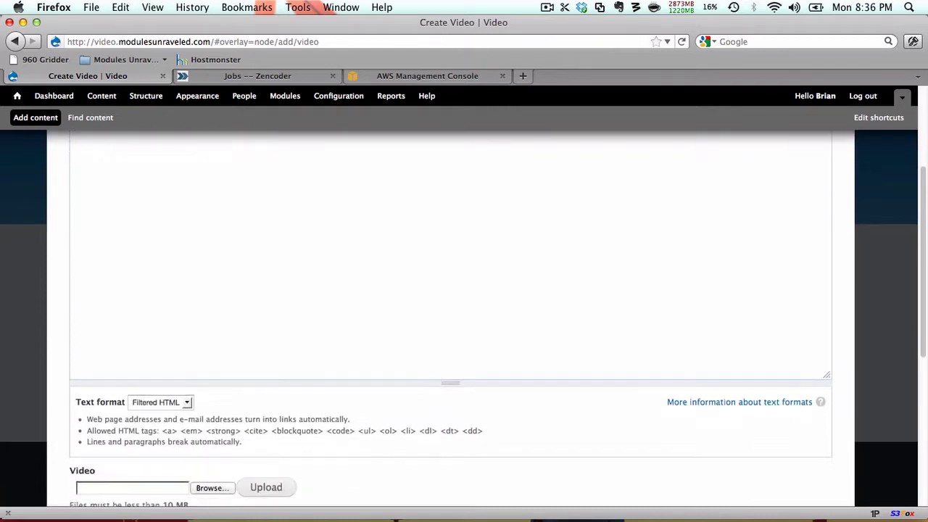
scroll(118, 269, "down", 5)
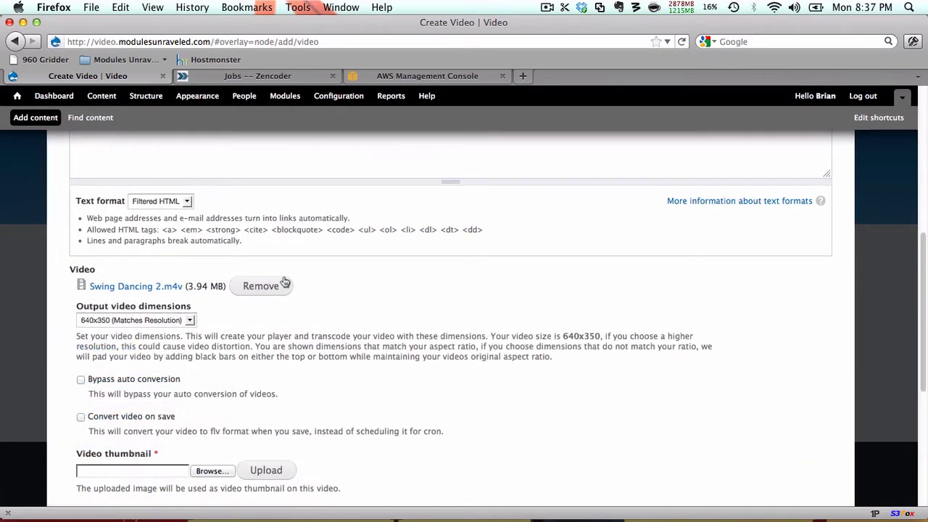
scroll(285, 281, "down", 3)
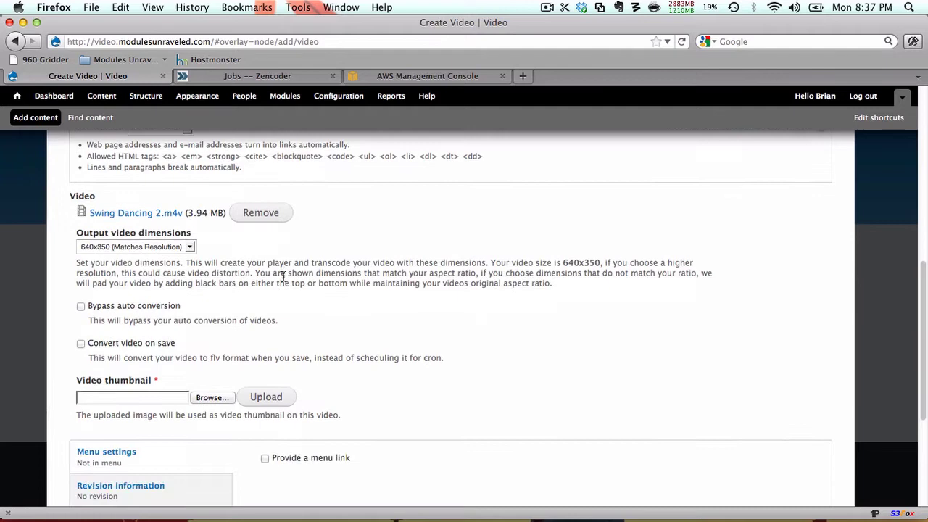
Step: Upload "Photo on 2010-09-02 at 11.01.jpg" as the video thumbnail and save the post
left_click(211, 395)
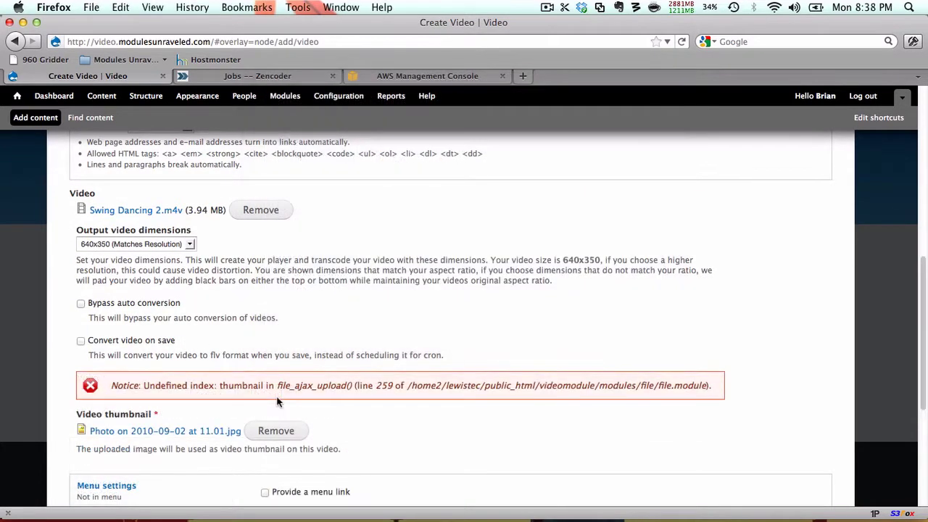
scroll(278, 400, "down", 10)
left_click(106, 444)
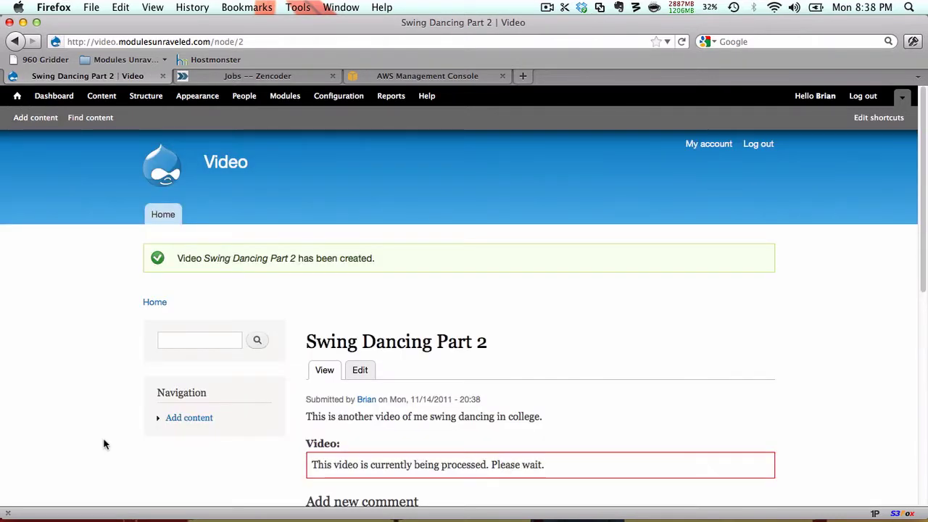
Step: Check the video status on the new post and refresh the Zencoder encoding job list
scroll(103, 444, "down", 3)
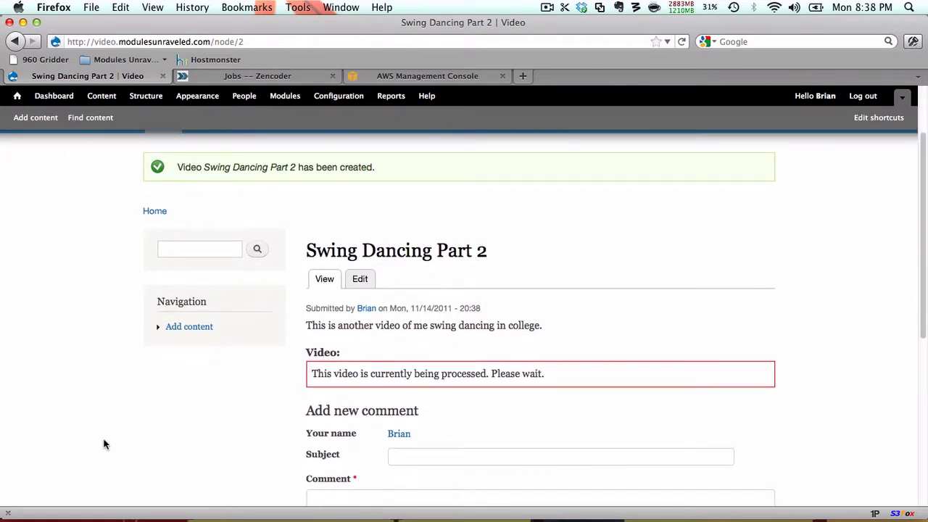
left_click(253, 76)
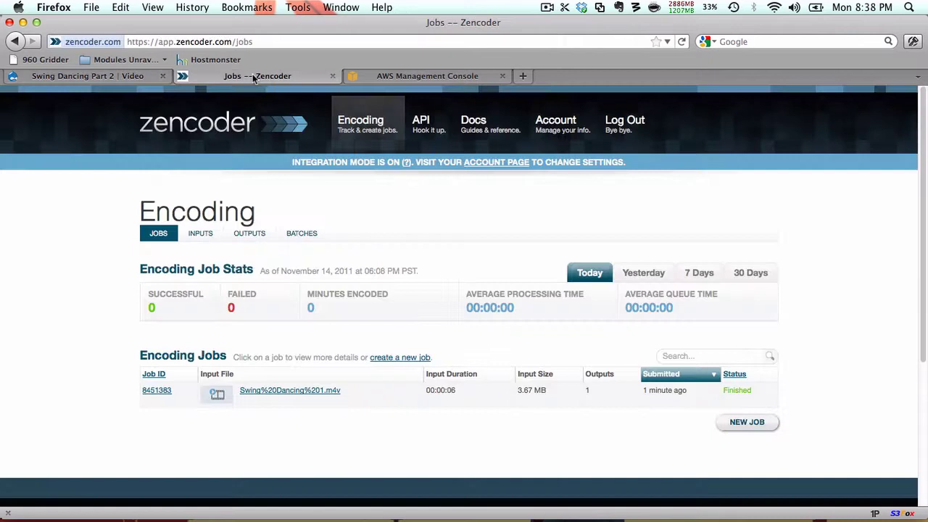
key("super+r")
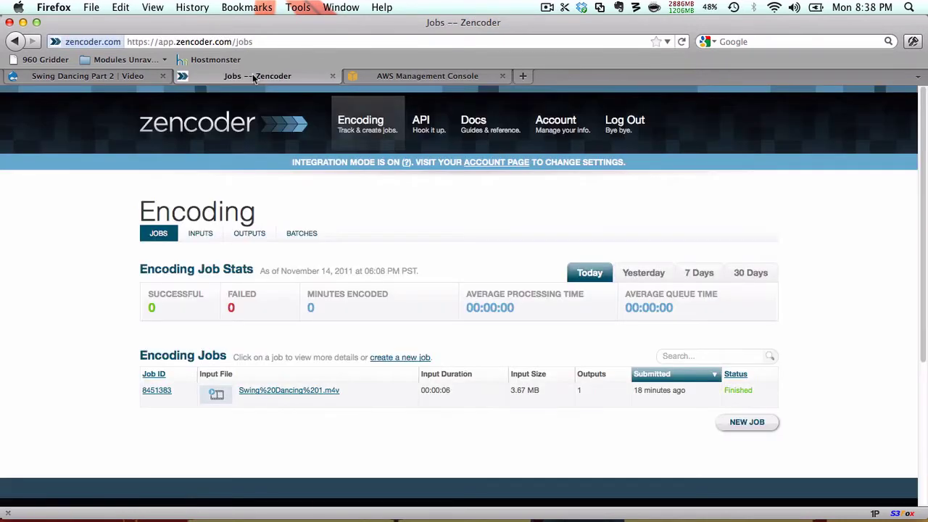
Step: Return to the site's home page and open the Swing Dancing Part 2 post to check its video status
left_click(145, 77)
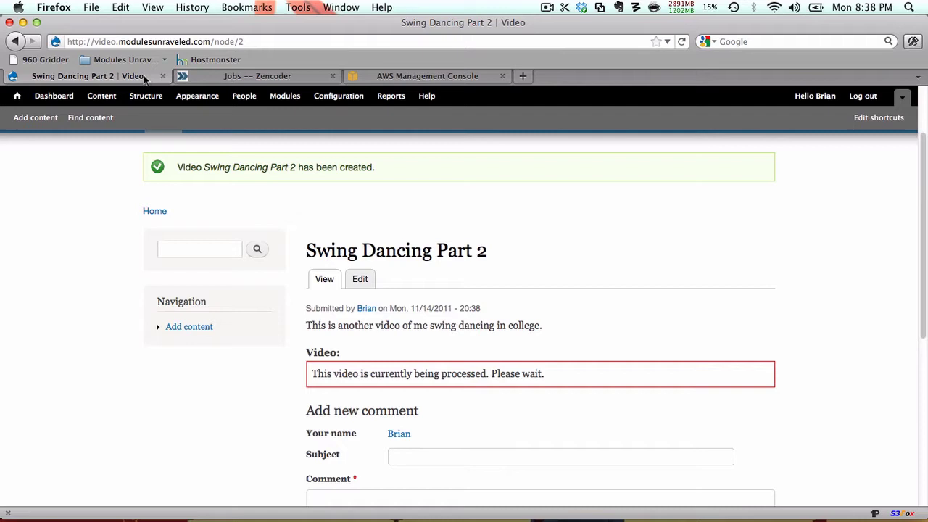
left_click(18, 97)
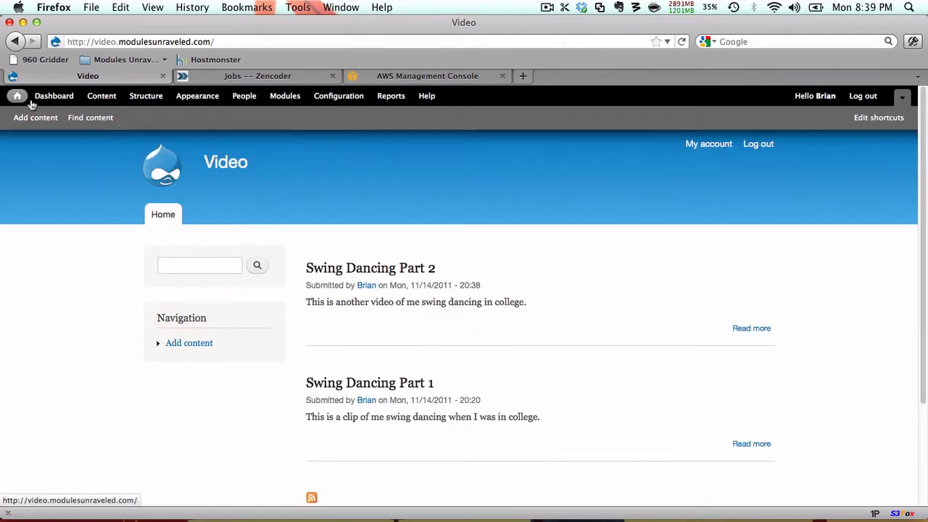
left_click(320, 268)
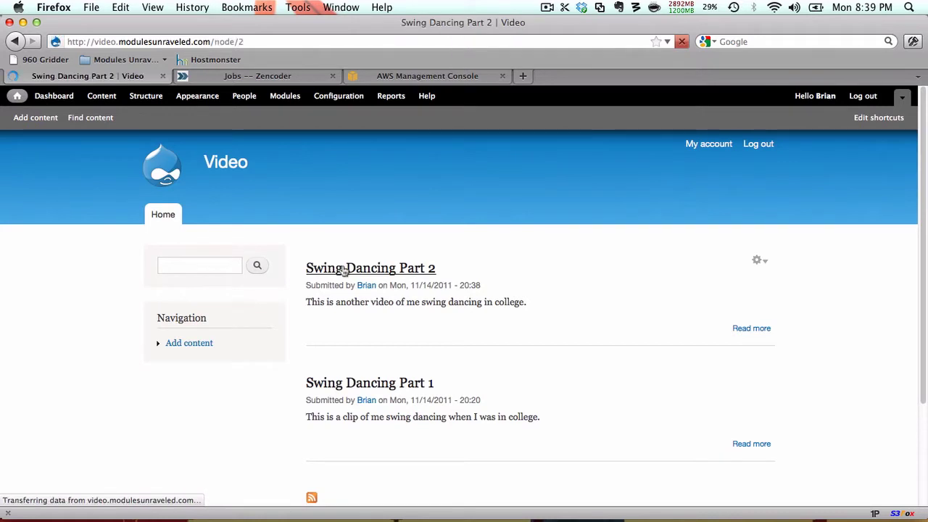
scroll(79, 346, "down", 3)
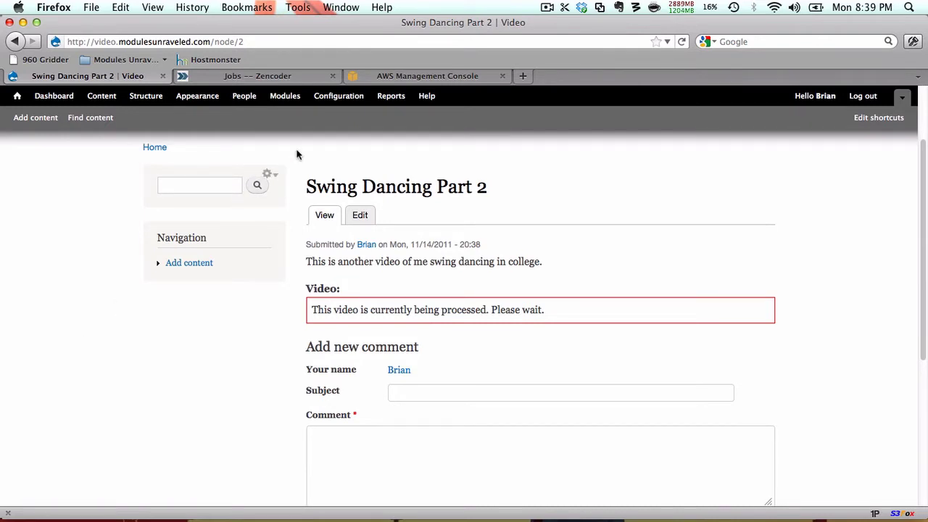
Step: Run cron manually from the site's configuration and check the encoding jobs in Zencoder
left_click(335, 101)
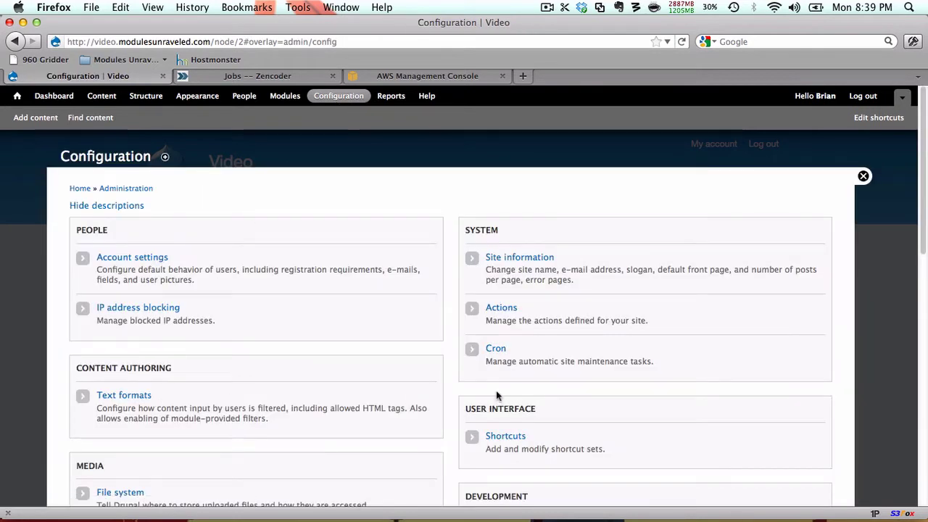
left_click(501, 350)
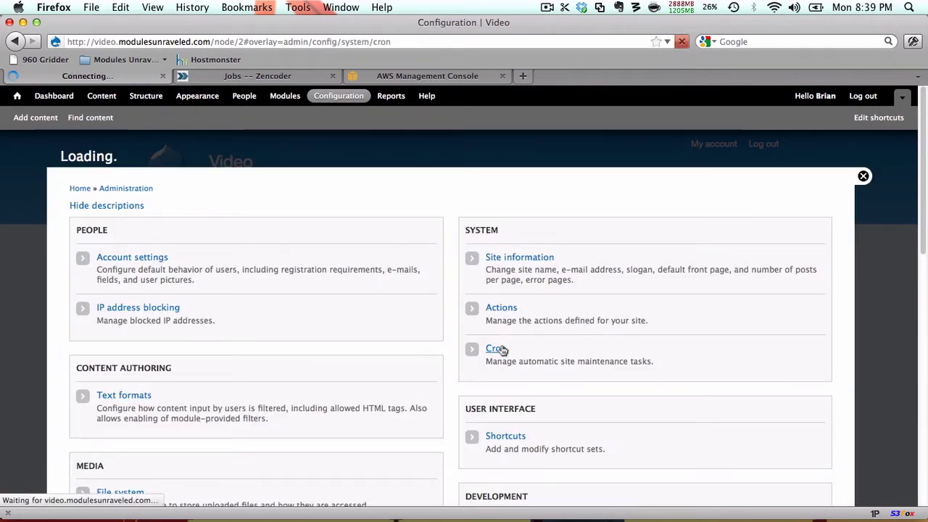
left_click(113, 244)
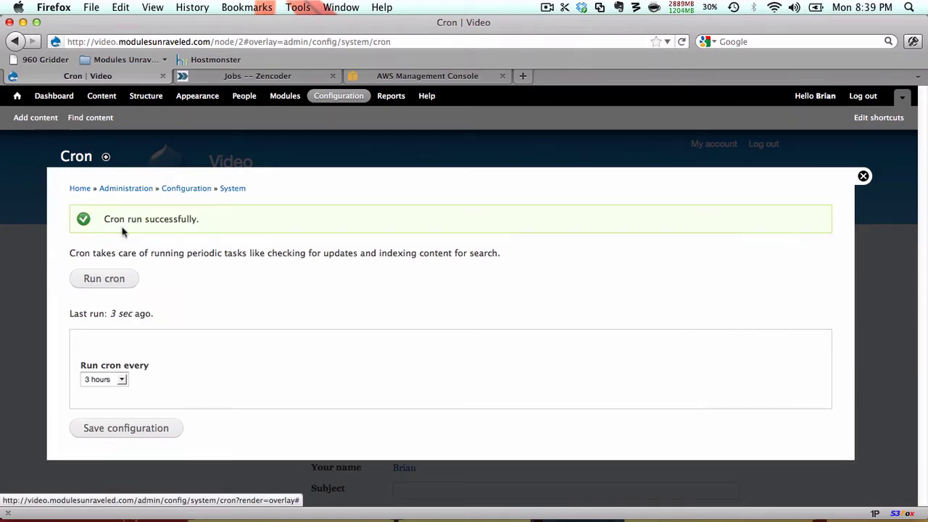
left_click(267, 80)
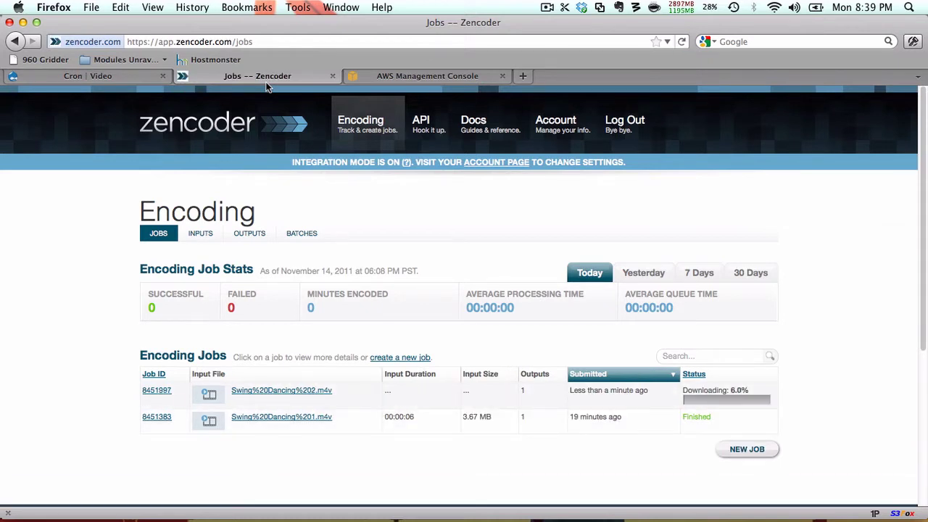
Step: Go back to the site's home page and view the video in the Swing Dancing Part 2 post
left_click(113, 77)
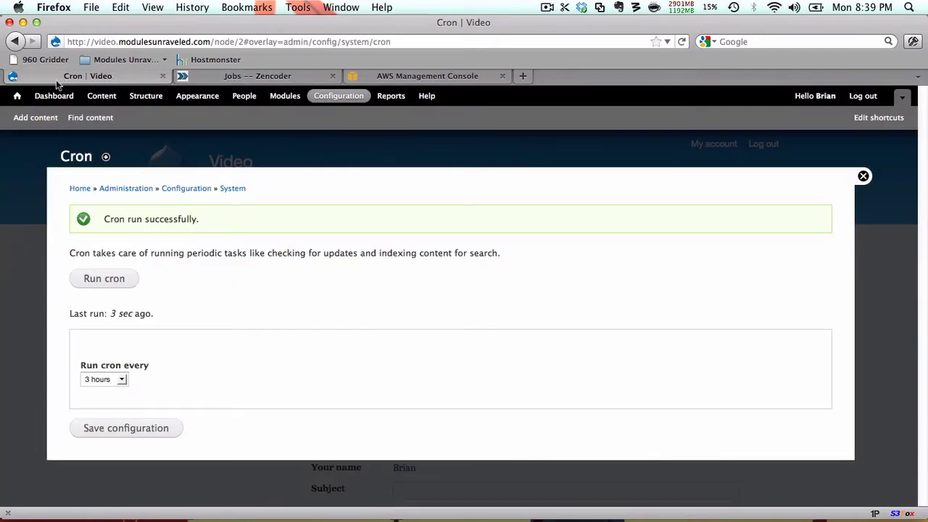
left_click(18, 100)
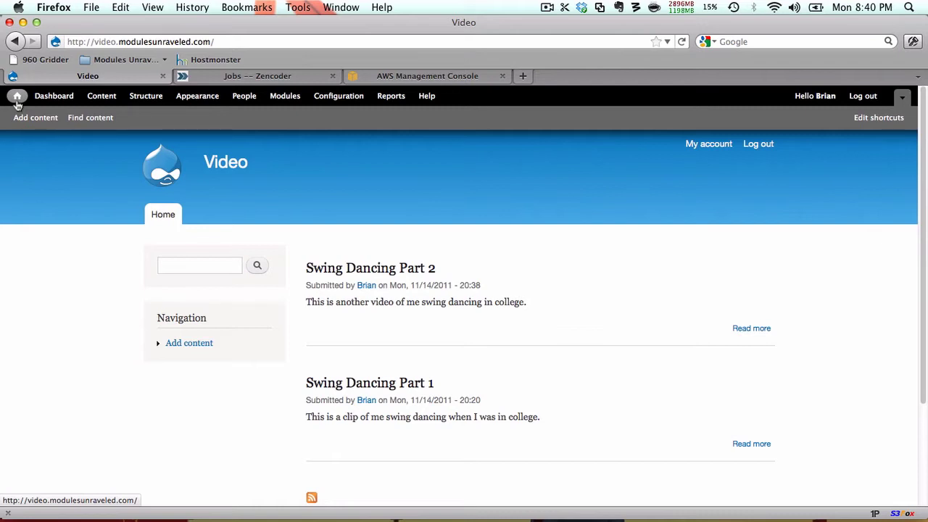
left_click(348, 276)
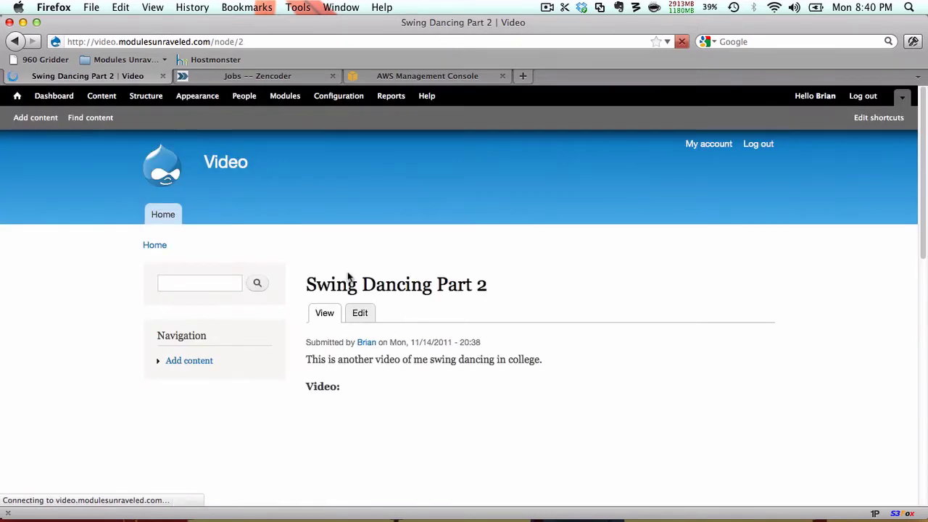
scroll(290, 272, "down", 5)
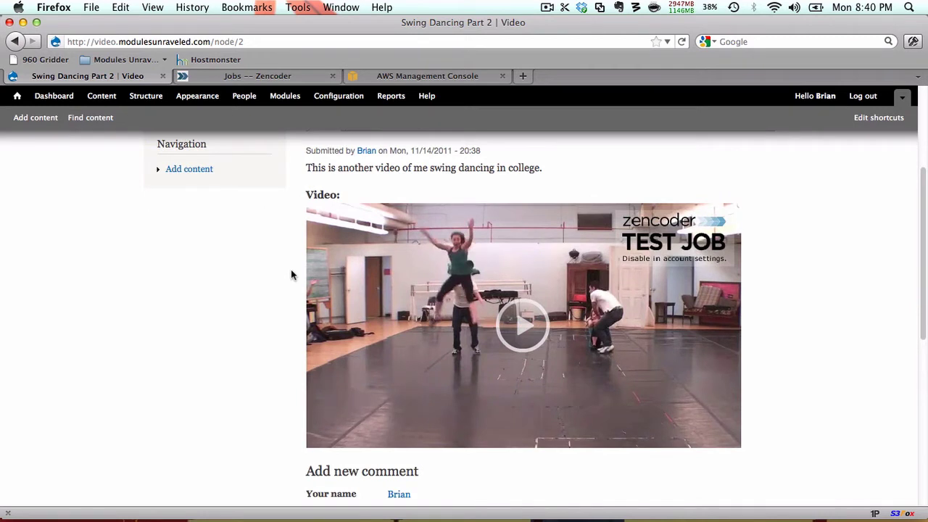
Step: Select the Entity API and Entity tokens modules for enabling in the site's module list
mouse_move(694, 367)
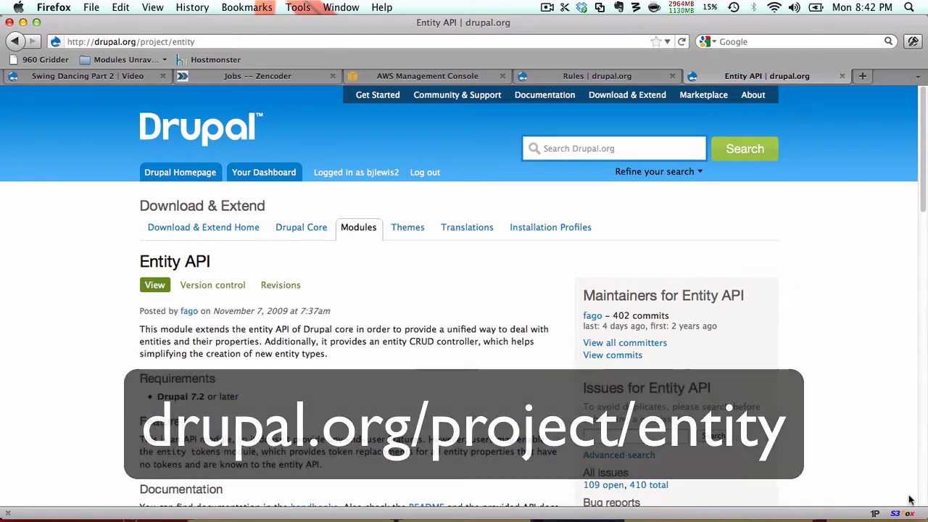
key("ctrl+shift+Tab")
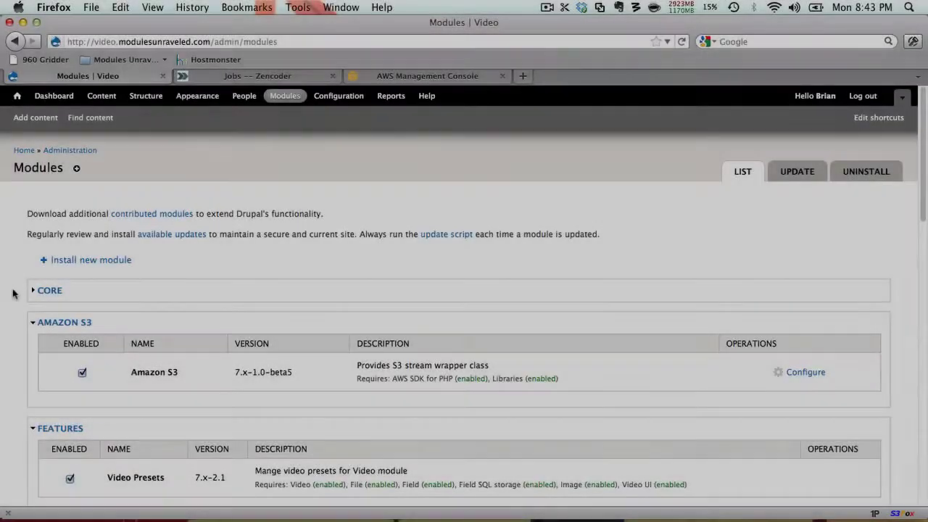
scroll(12, 293, "down", 10)
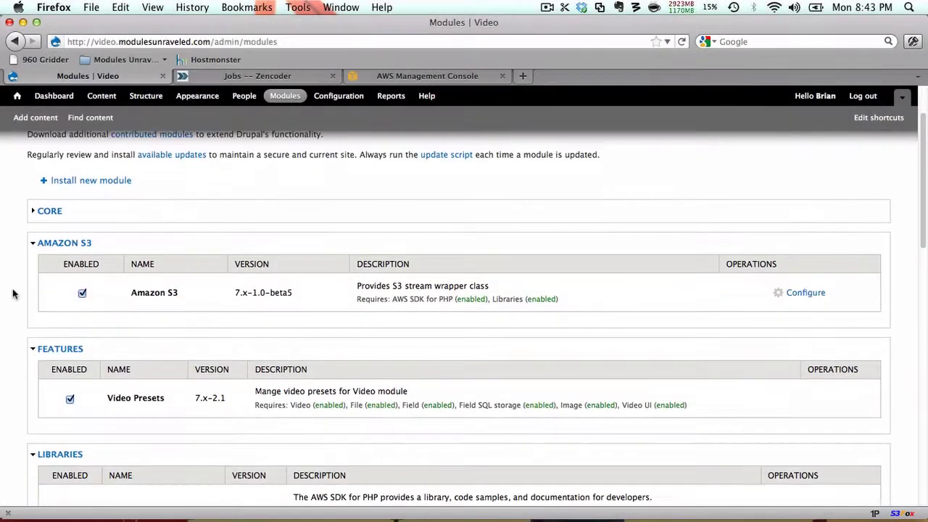
scroll(13, 293, "down", 8)
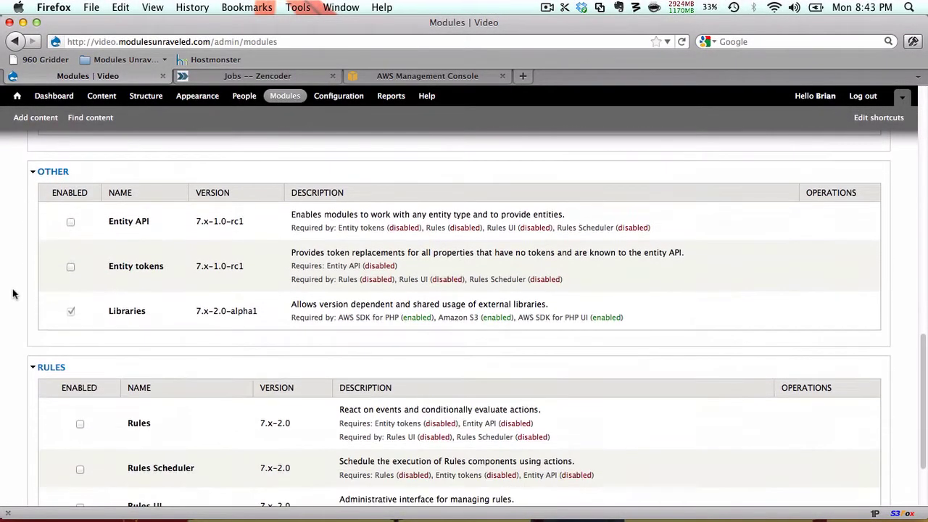
left_click(71, 222)
left_click(70, 266)
Step: Select the Rules, Rules Scheduler and Rules UI modules for enabling and save the module configuration
scroll(72, 268, "down", 5)
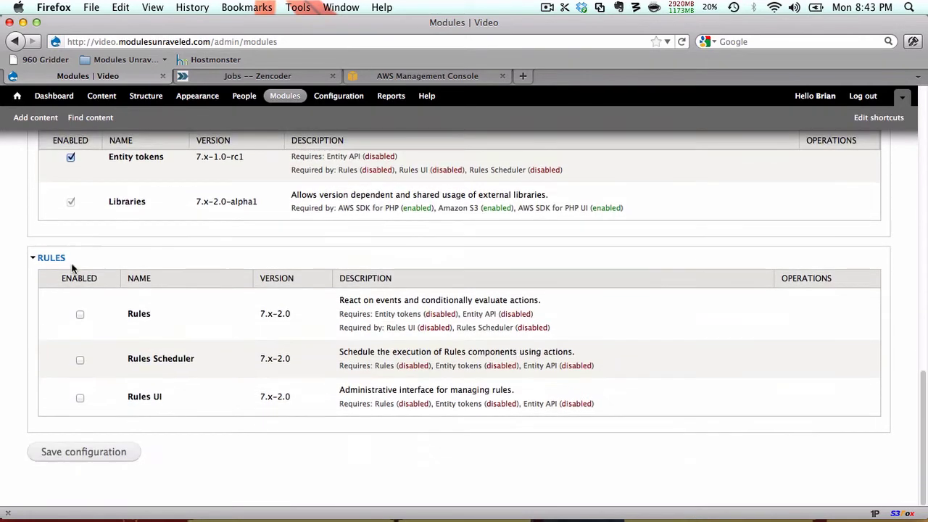
left_click(79, 314)
left_click(80, 359)
left_click(79, 397)
left_click(84, 453)
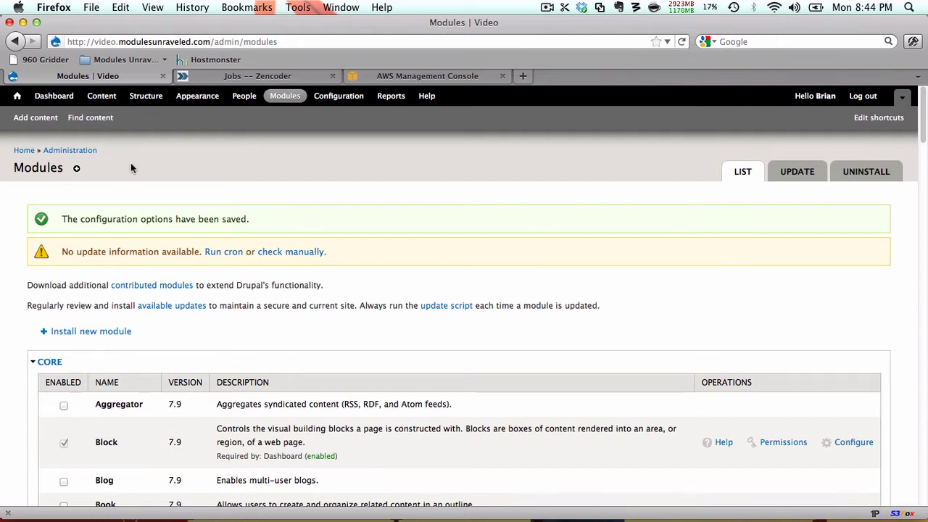
Step: Turn off the default Published option for the Video content type and save the content type
left_click(140, 100)
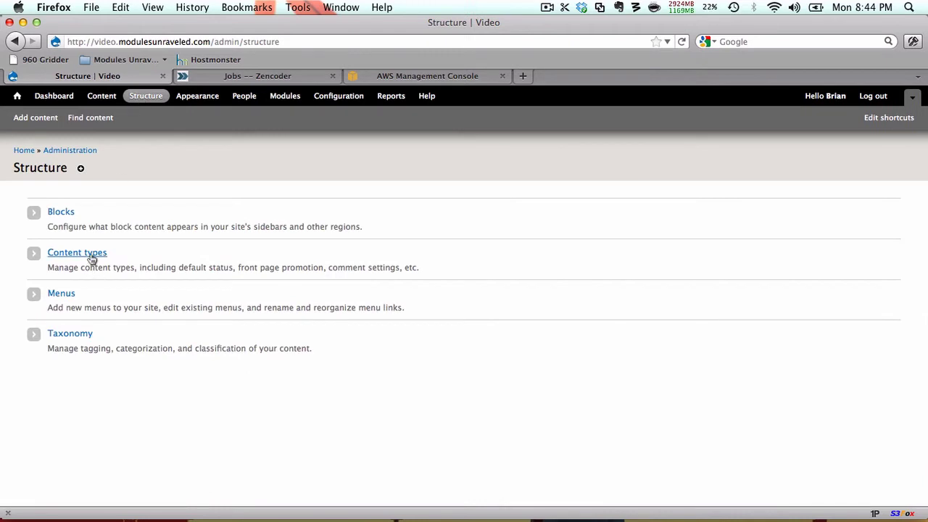
left_click(90, 259)
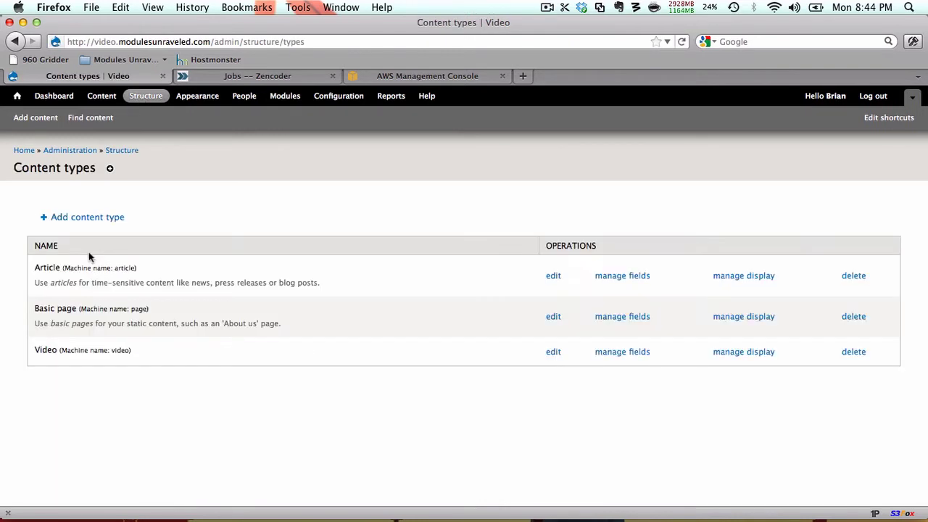
left_click(554, 355)
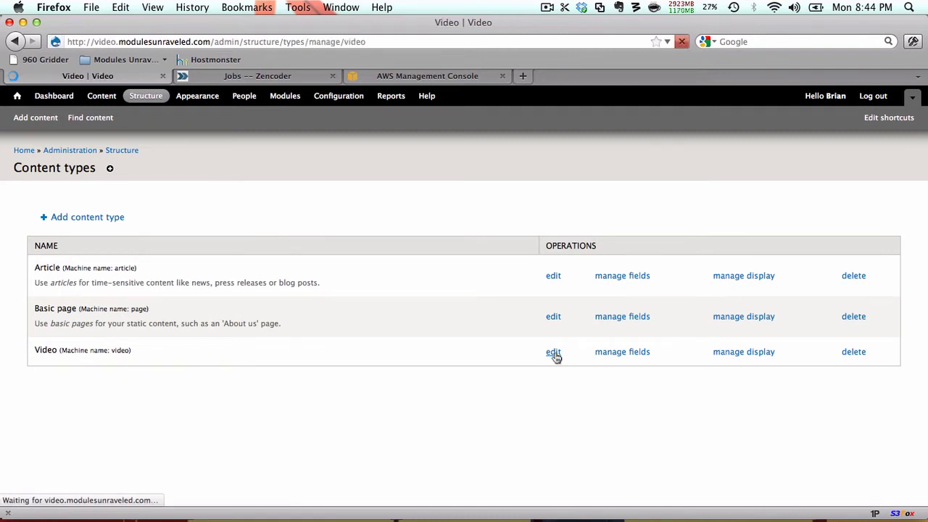
scroll(555, 357, "down", 5)
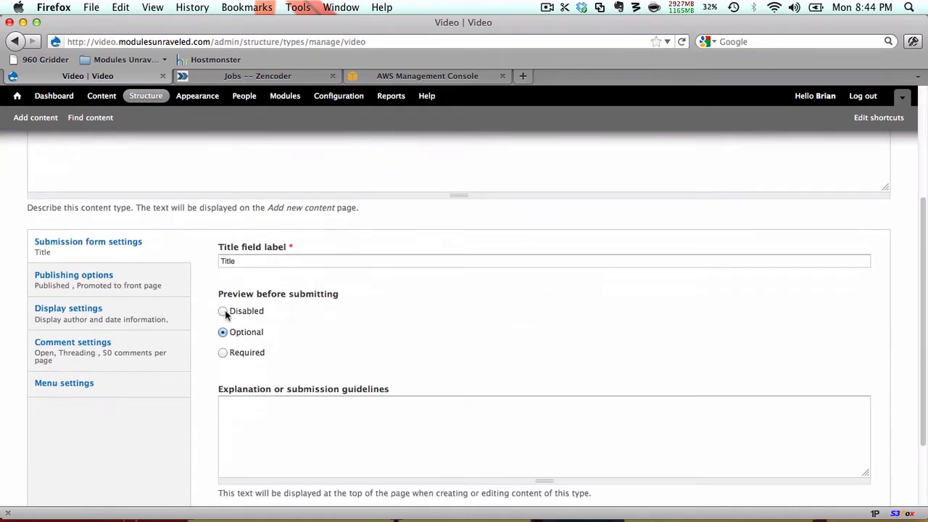
left_click(161, 289)
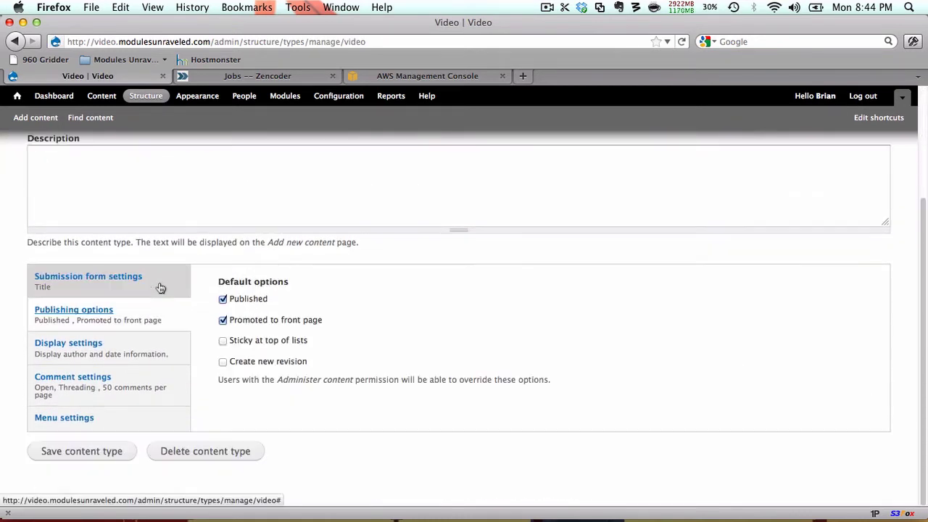
left_click(223, 300)
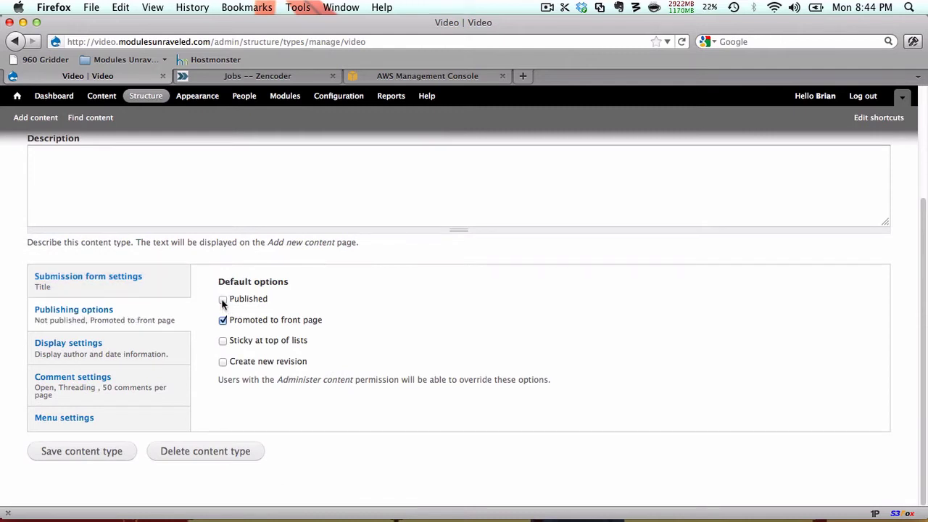
left_click(82, 452)
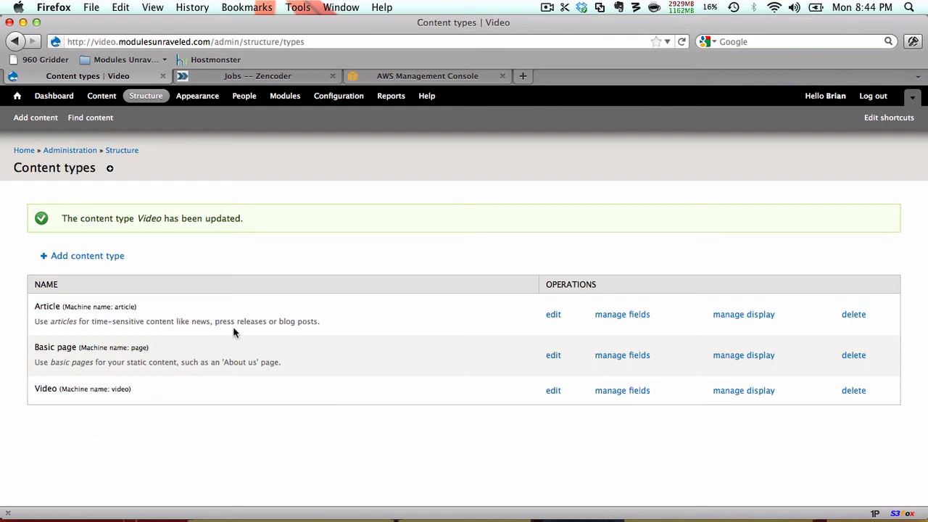
Step: Add a new rule in the site's Rules configuration, named "Publish video after successful submission"
left_click(336, 97)
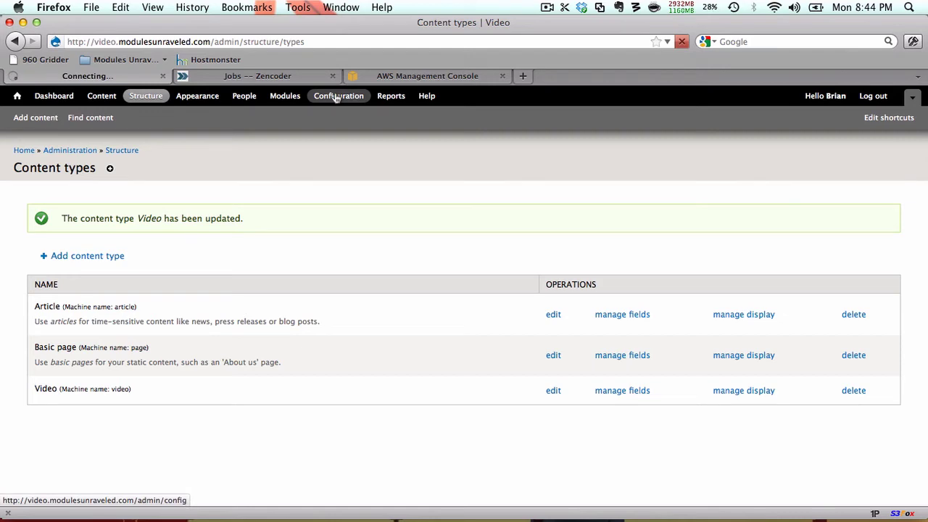
scroll(379, 259, "down", 10)
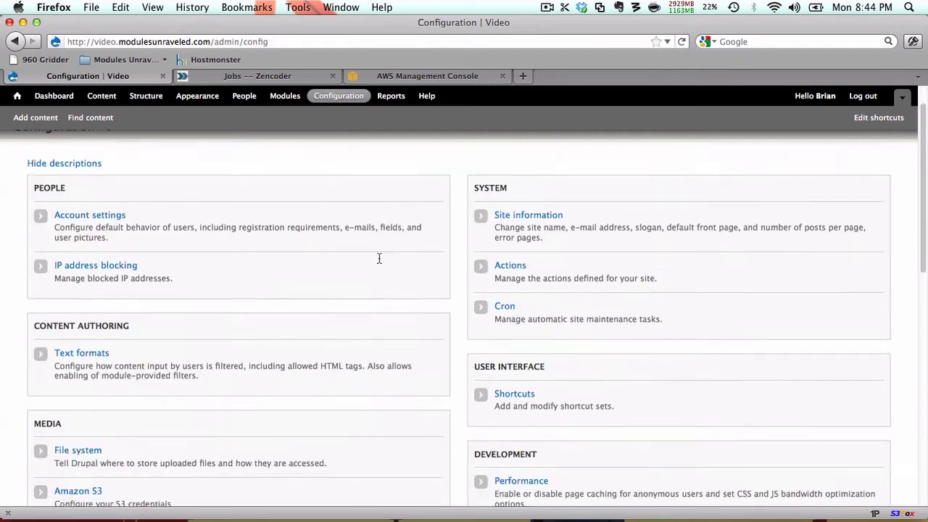
left_click(507, 209)
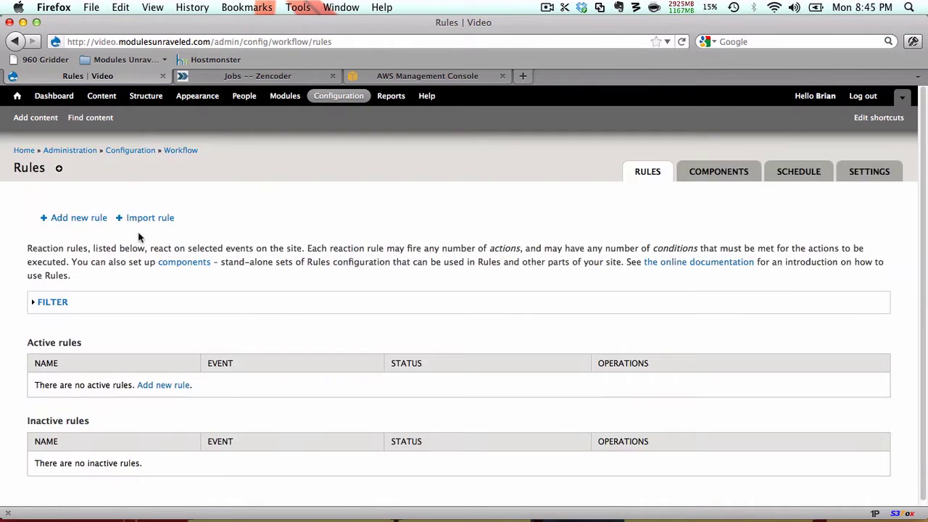
left_click(76, 225)
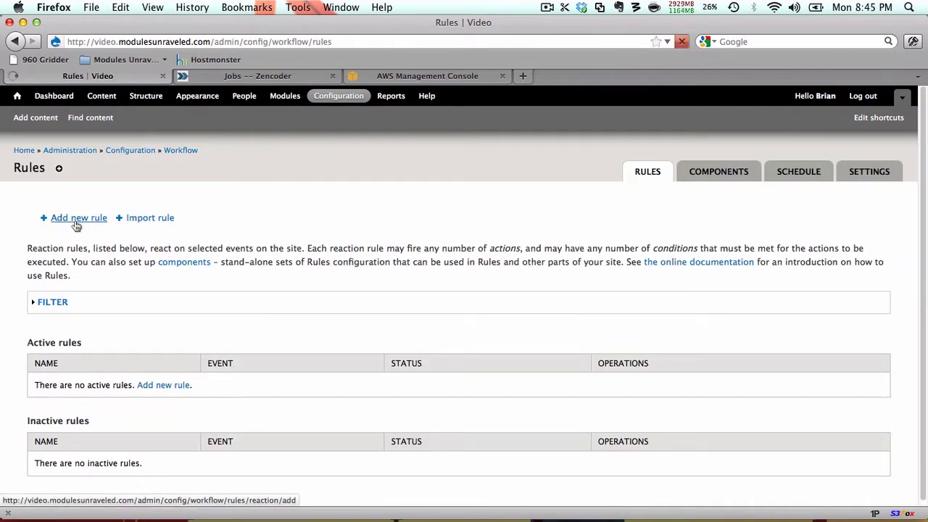
left_click(75, 234)
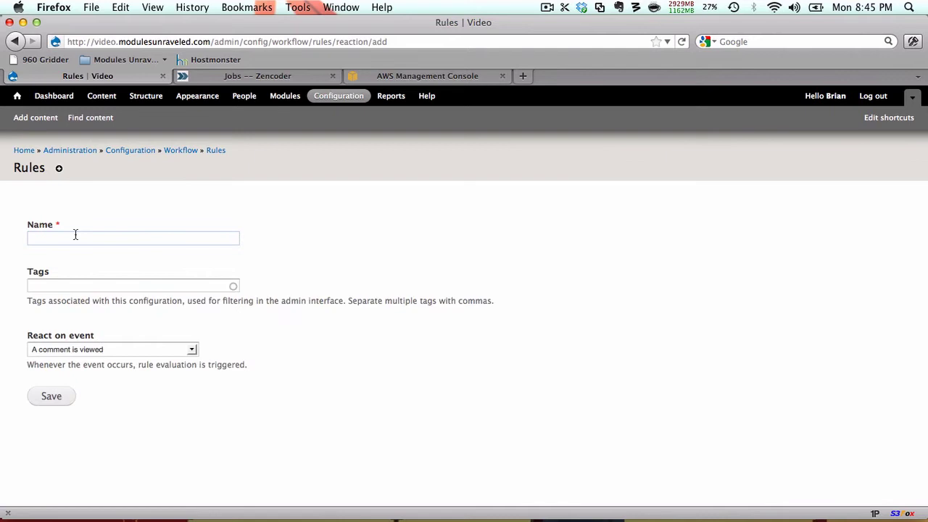
type("P")
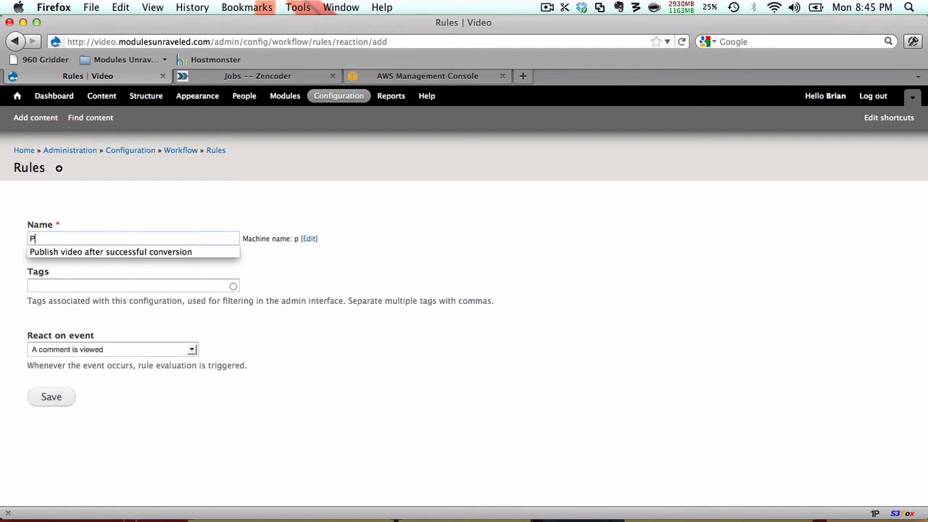
type("ublish video after successful submission")
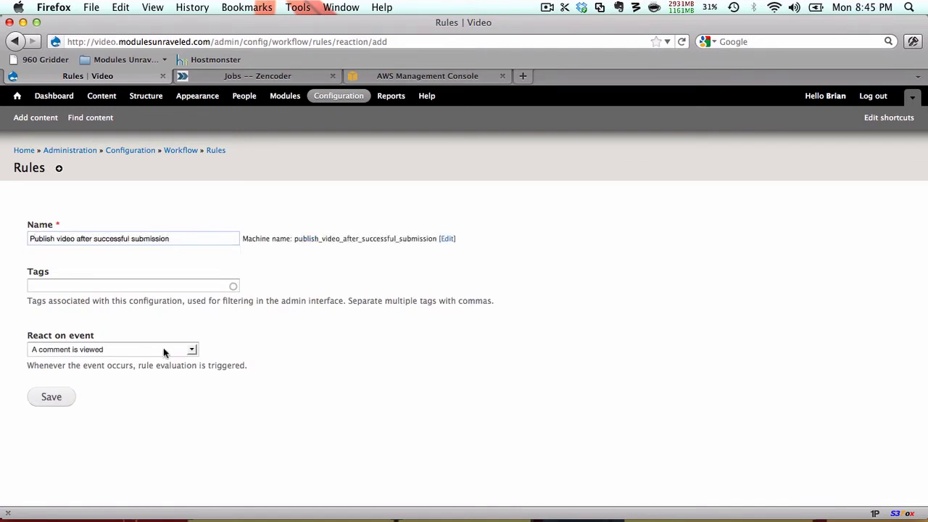
Step: Make the rule react on the event "After video conversion success" and save it
left_click(166, 351)
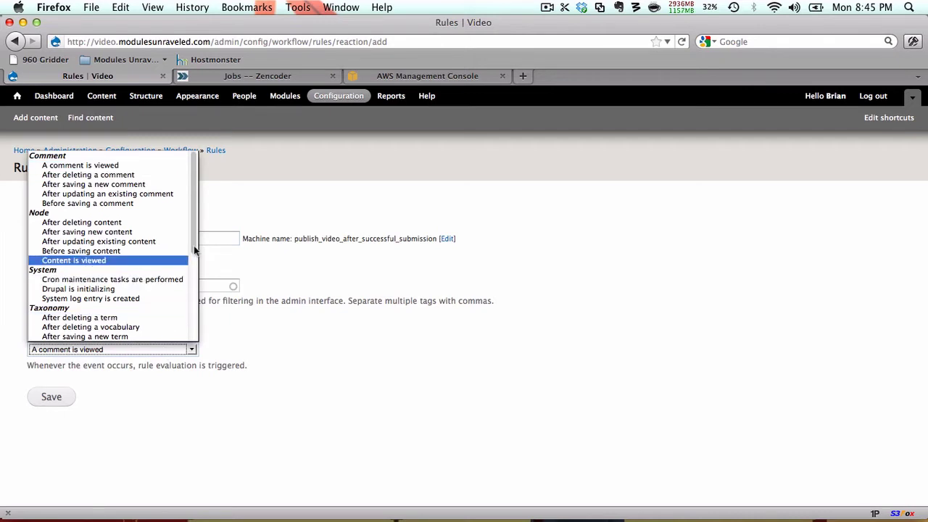
left_click_drag(193, 246, 198, 358)
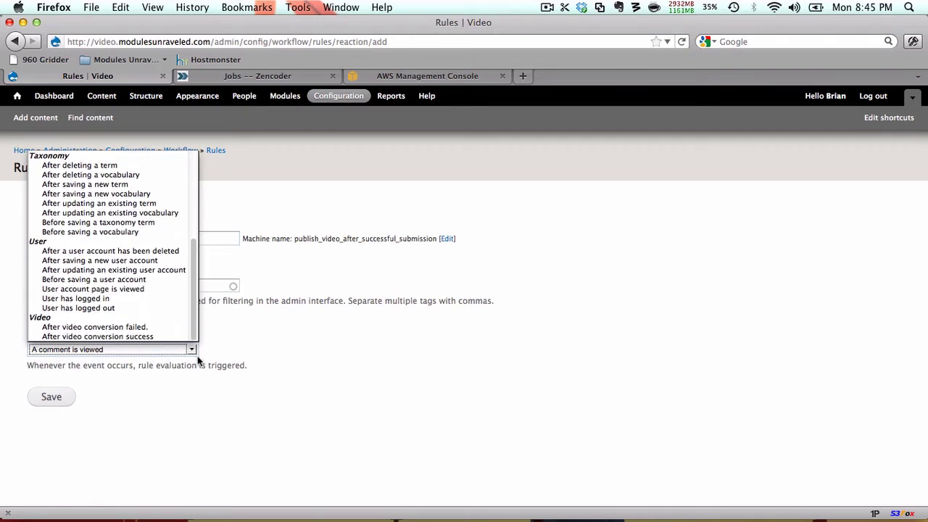
left_click(146, 337)
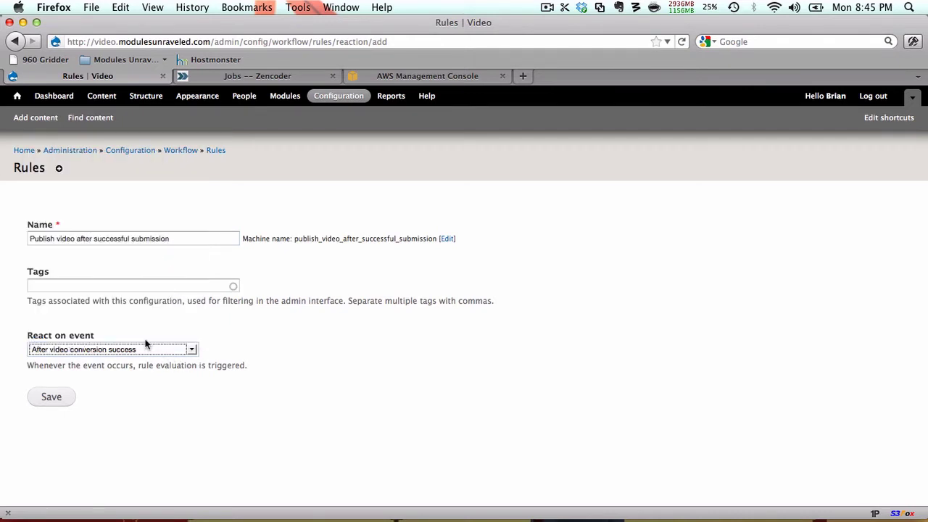
left_click(56, 407)
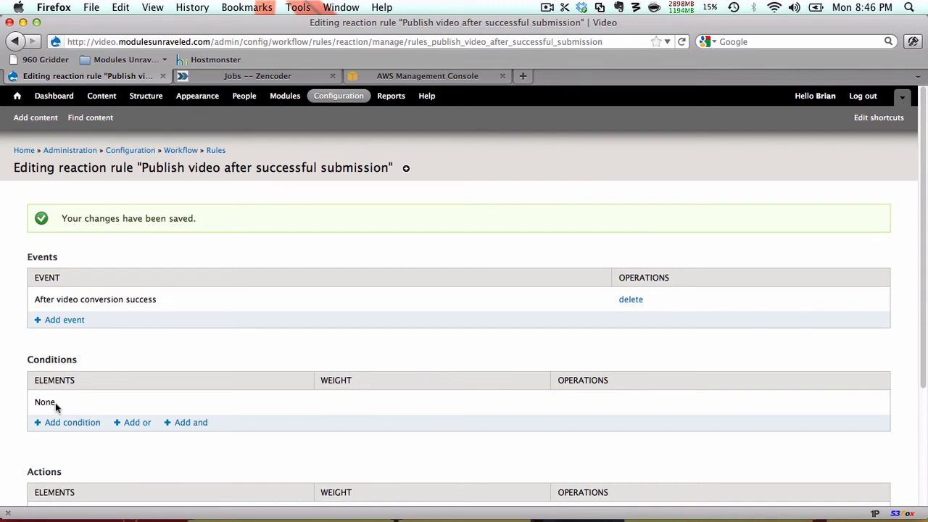
Step: Add a "Content is of type" condition to the rule with Video as the content type and save it
scroll(55, 403, "down", 3)
left_click(72, 323)
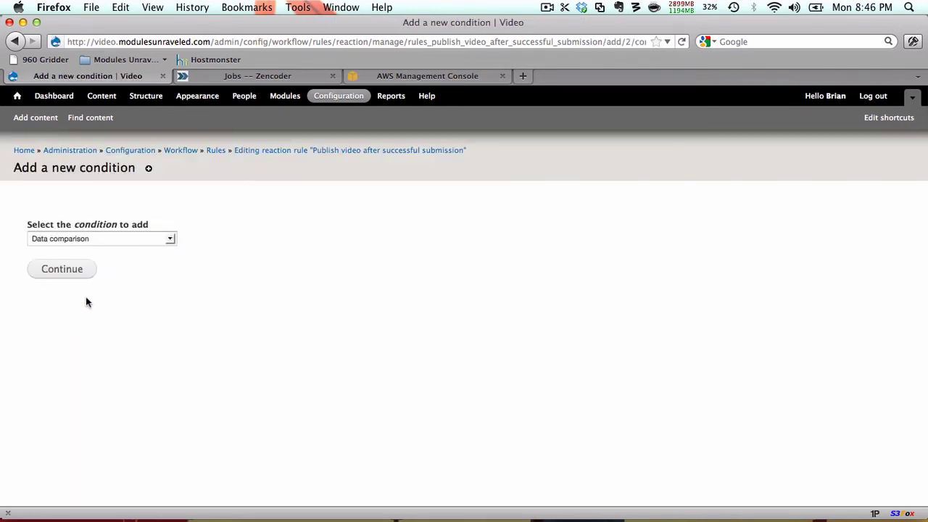
left_click(154, 240)
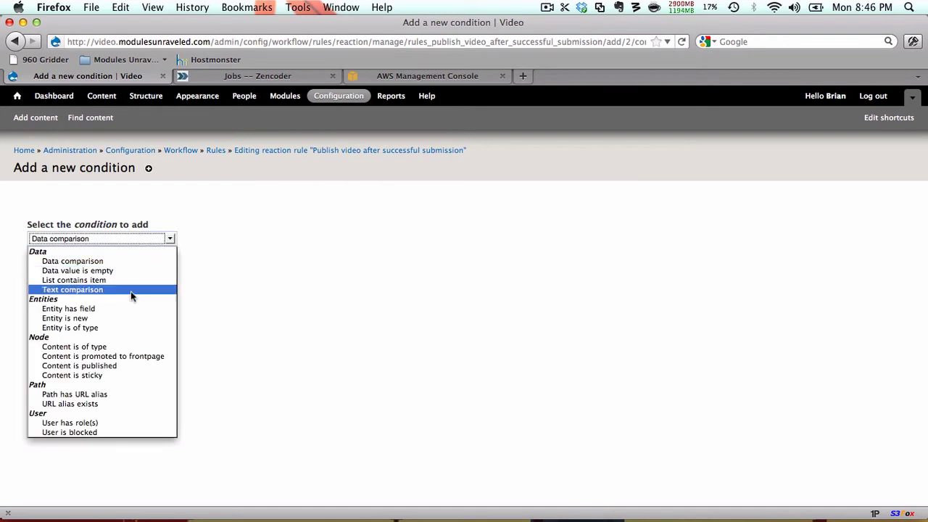
left_click(116, 349)
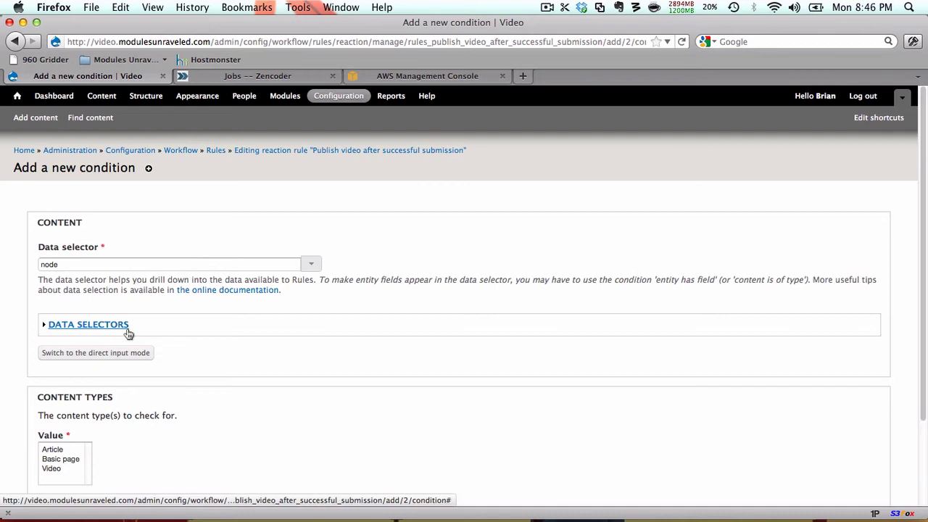
left_click(56, 469)
scroll(57, 471, "down", 3)
left_click(52, 461)
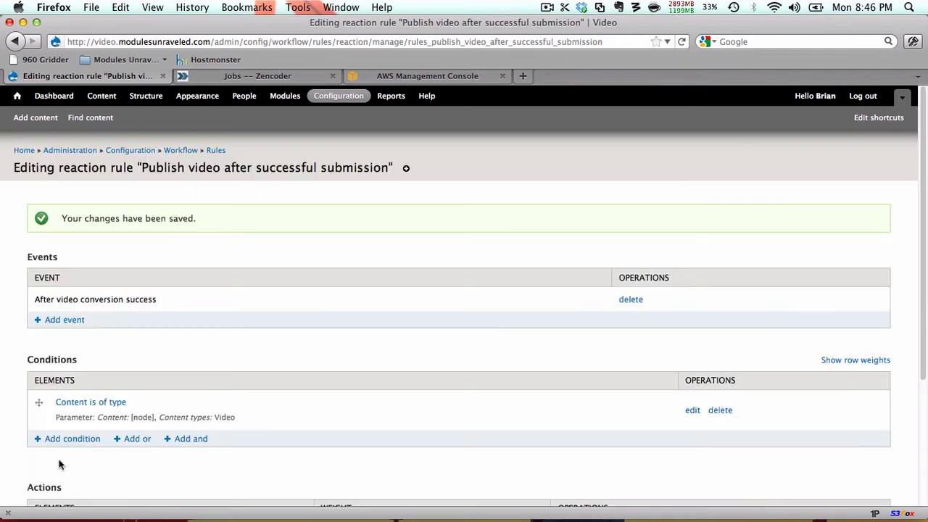
Step: Add a "Publish content" action to the rule with node as the data selector and save it
scroll(61, 465, "down", 5)
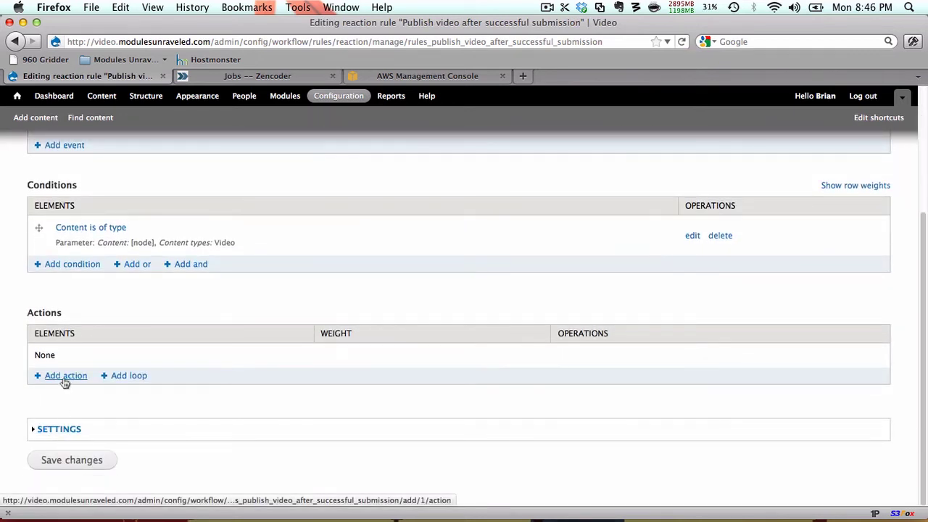
left_click(65, 378)
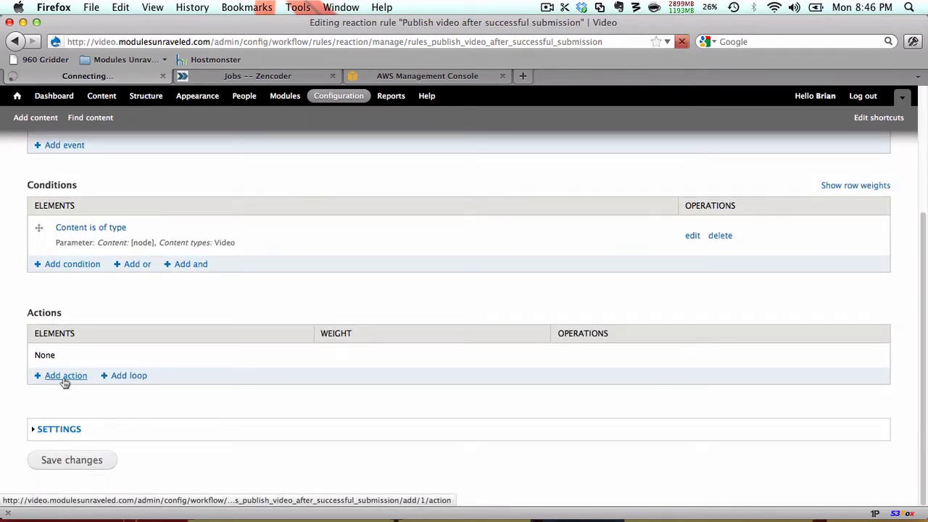
left_click(153, 239)
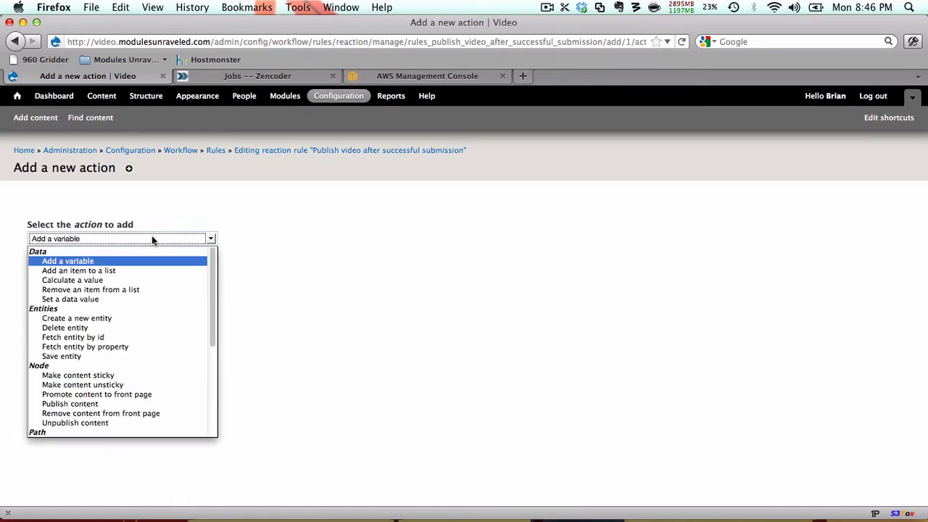
left_click(87, 404)
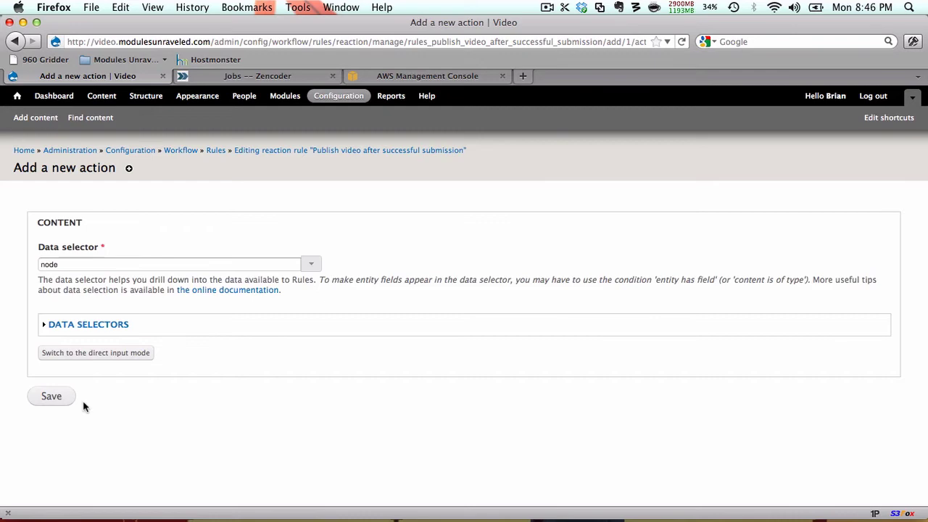
left_click(63, 405)
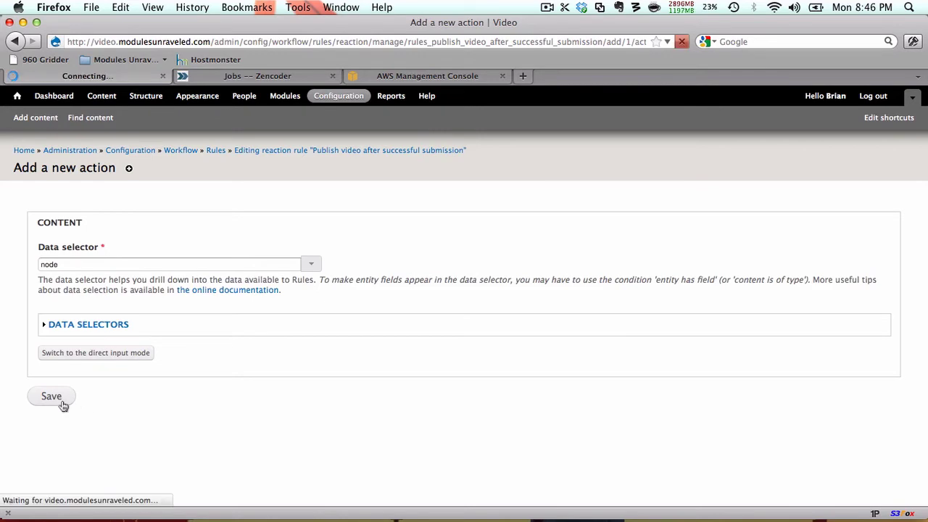
Step: Save the new Video post containing Swing Dancing 3.m4v and its thumbnail, leaving its publishing options at their defaults
scroll(63, 404, "down", 5)
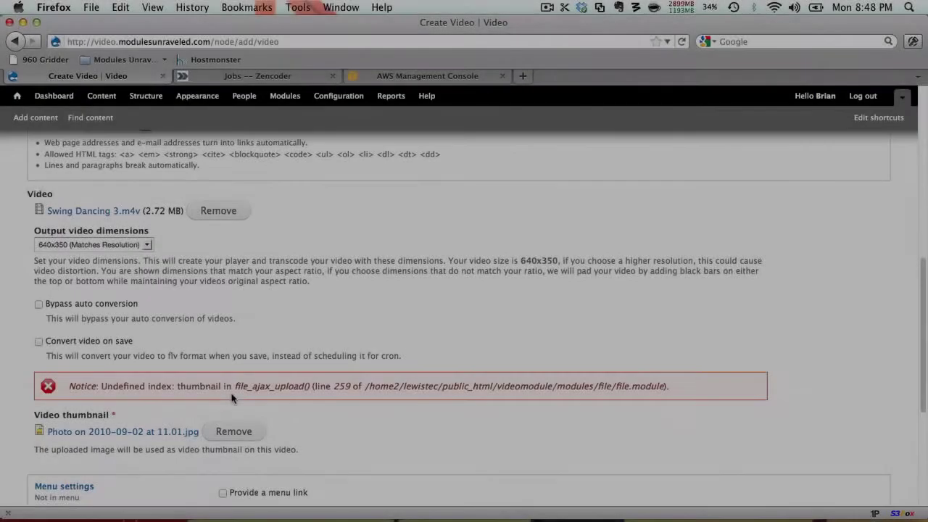
scroll(232, 398, "down", 4)
scroll(232, 398, "down", 3)
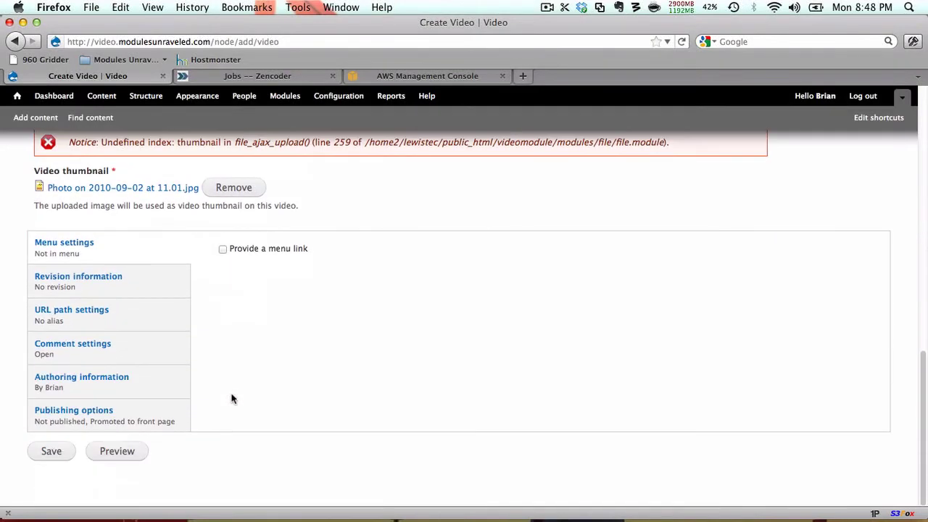
left_click(58, 451)
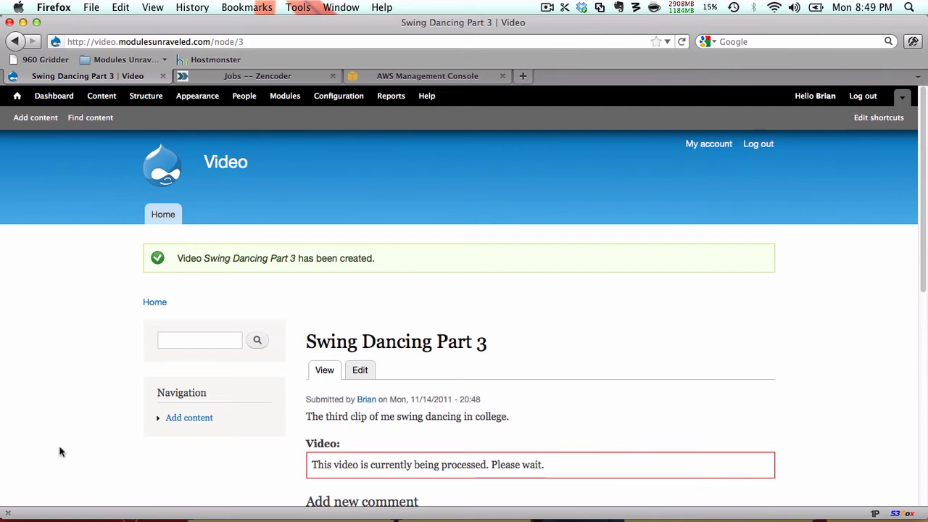
Step: Check the site's home page for the Swing Dancing Part 3 post, both logged in and in the logged-out browser
scroll(60, 452, "down", 1)
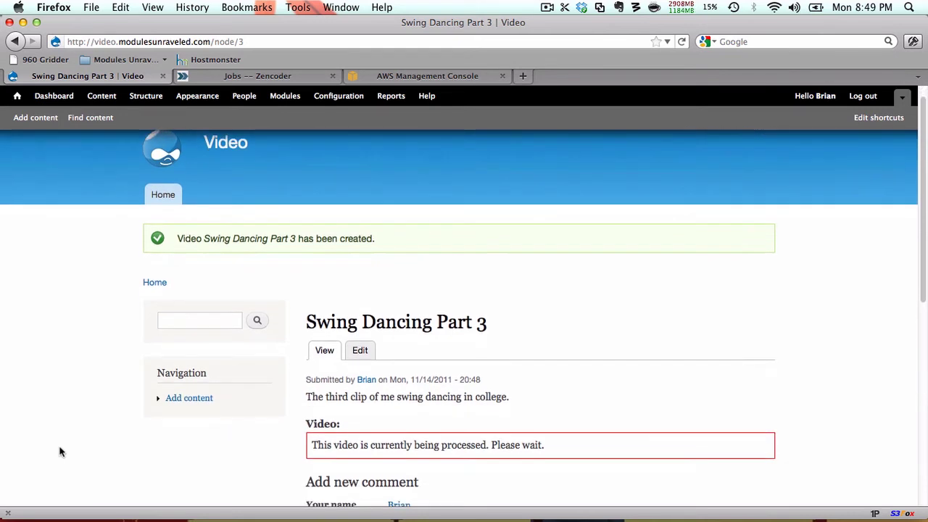
left_click(163, 196)
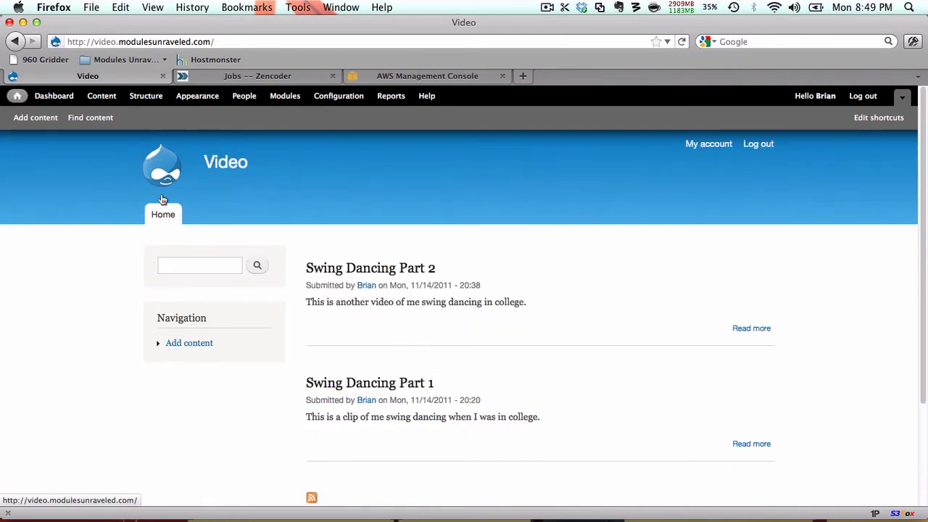
scroll(97, 301, "down", 5)
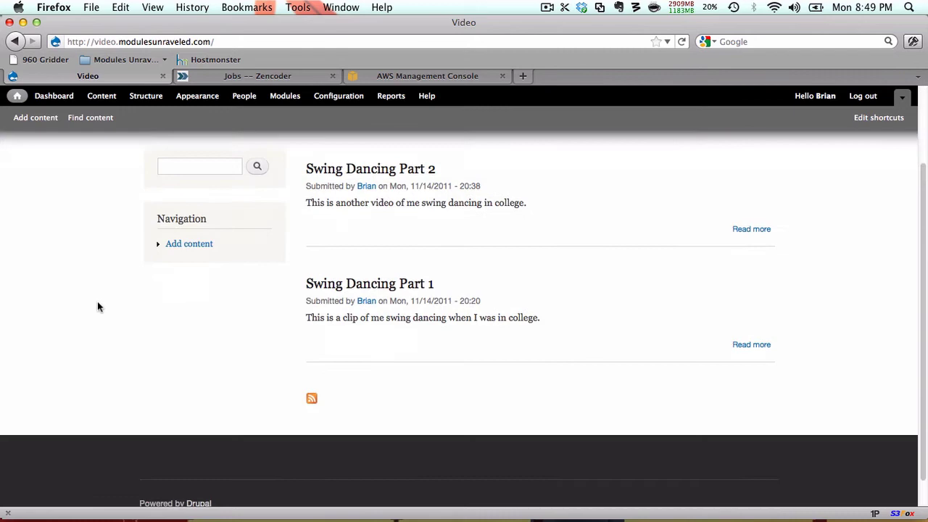
scroll(98, 306, "up", 5)
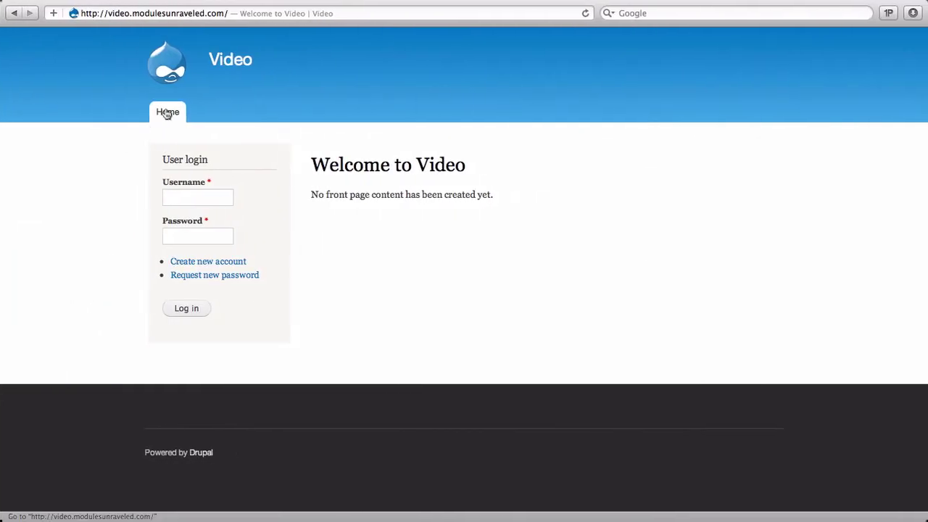
left_click(166, 114)
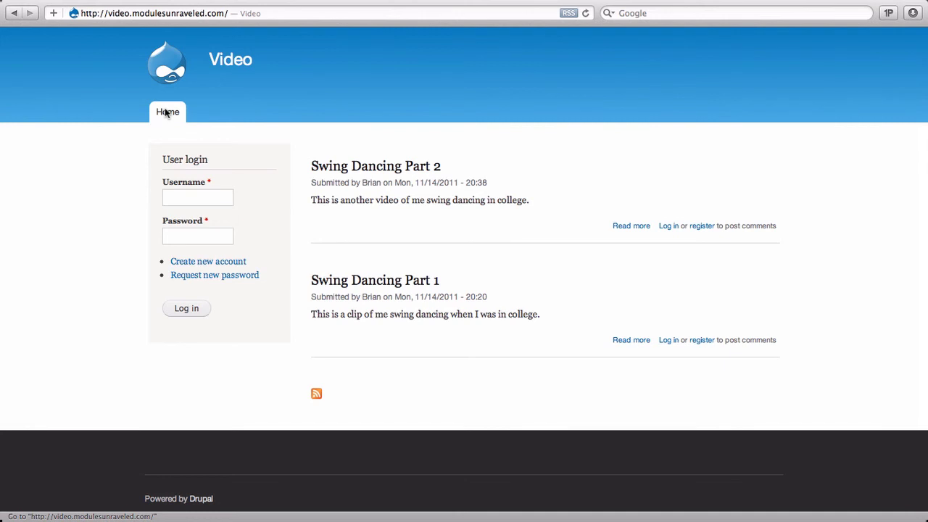
Step: Switch to Zencoder in the logged-in browser and refresh its encoding jobs list
key("ctrl+Left")
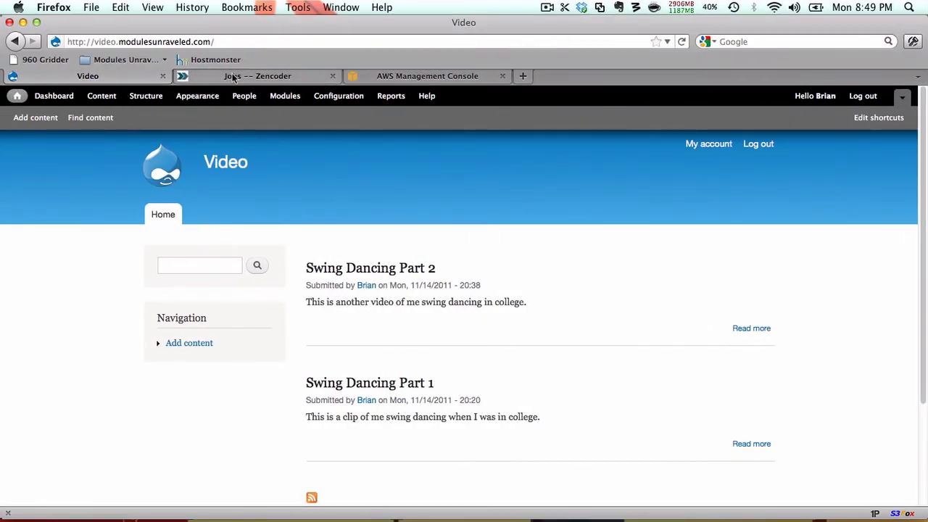
left_click(234, 77)
key("super+r")
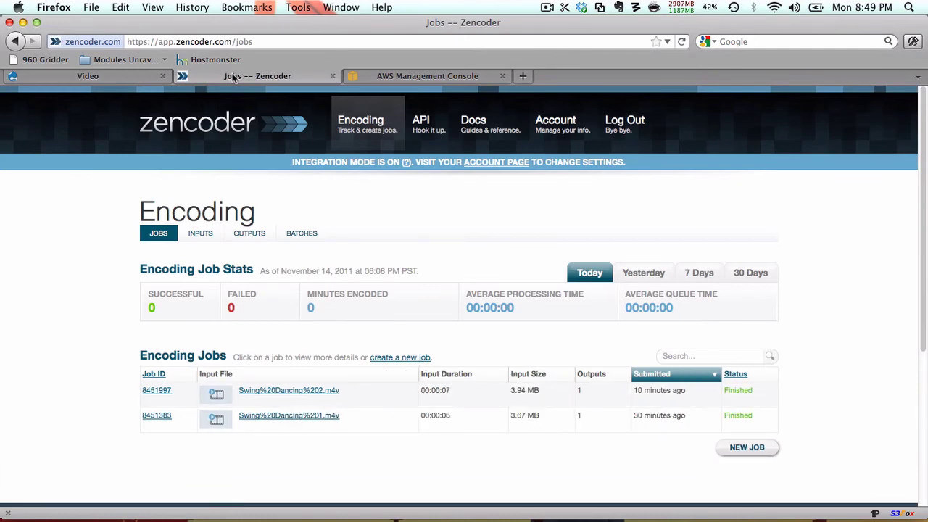
Step: Run cron from the video site's configuration and refresh the Zencoder jobs list to check for the third video
left_click(149, 77)
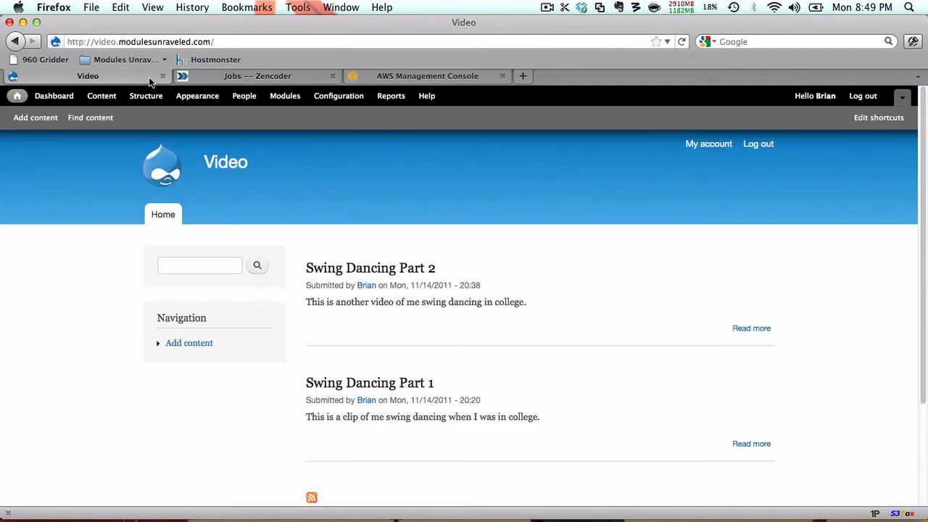
left_click(337, 96)
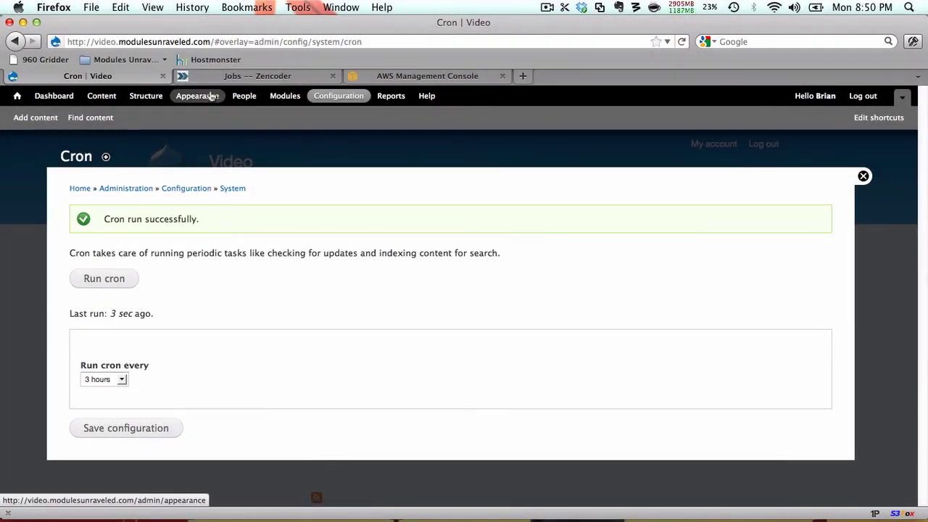
left_click(226, 77)
key("super+r")
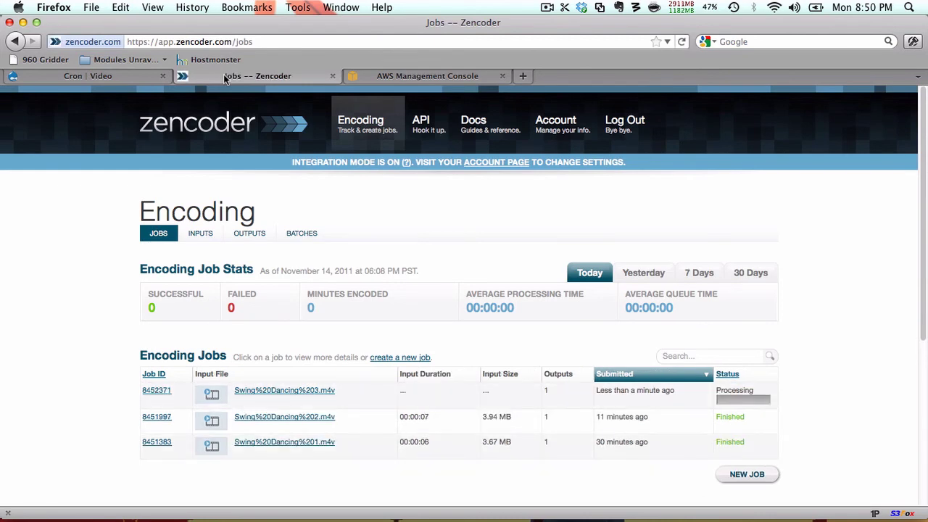
Step: Switch to the logged-out browser and view the Swing Dancing Part 3 post with its video
key("ctrl+Right")
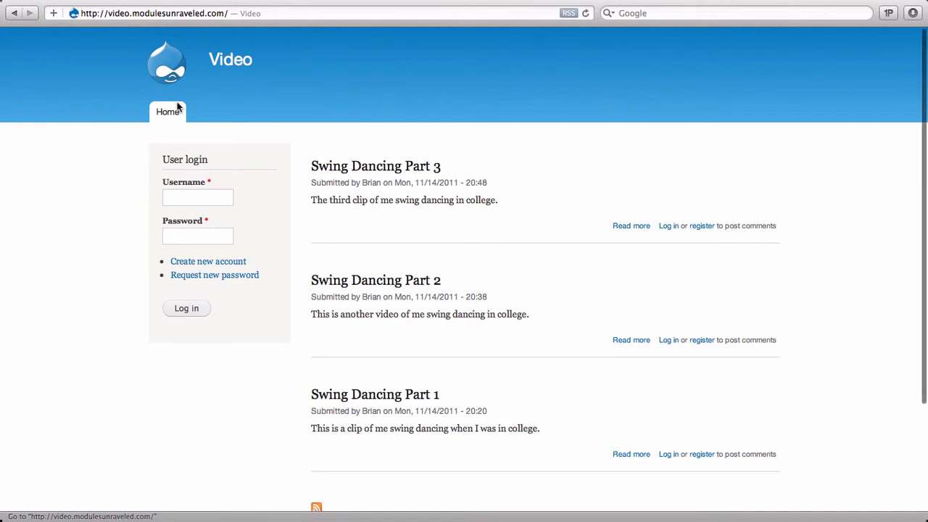
left_click(372, 169)
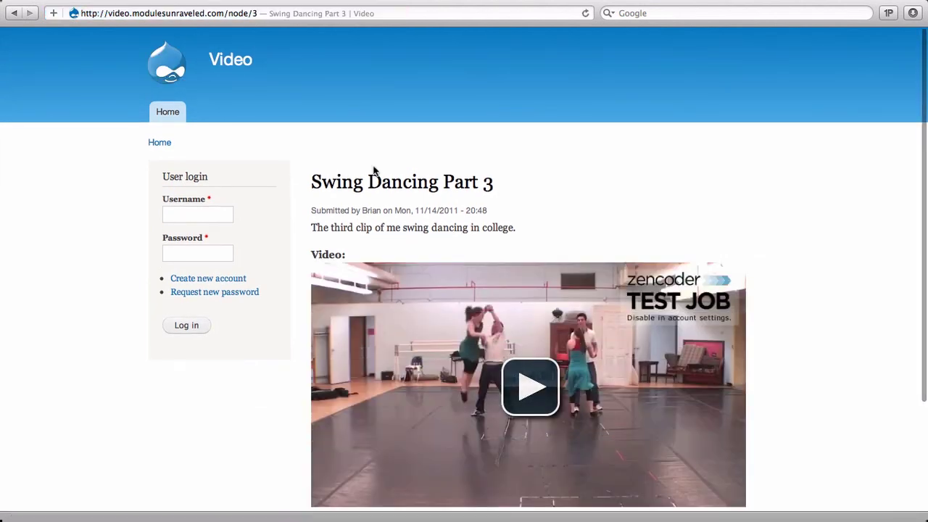
scroll(817, 194, "down", 2)
scroll(817, 194, "down", 2)
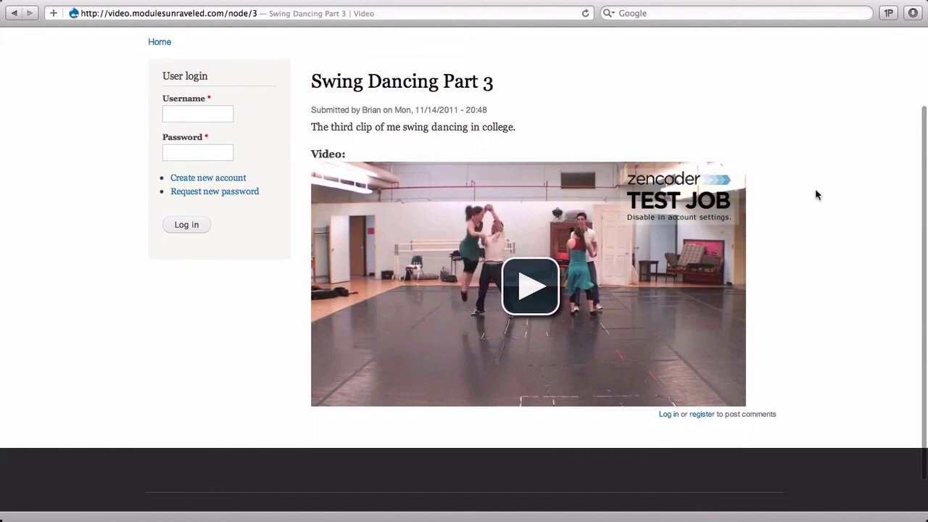
scroll(817, 194, "up", 4)
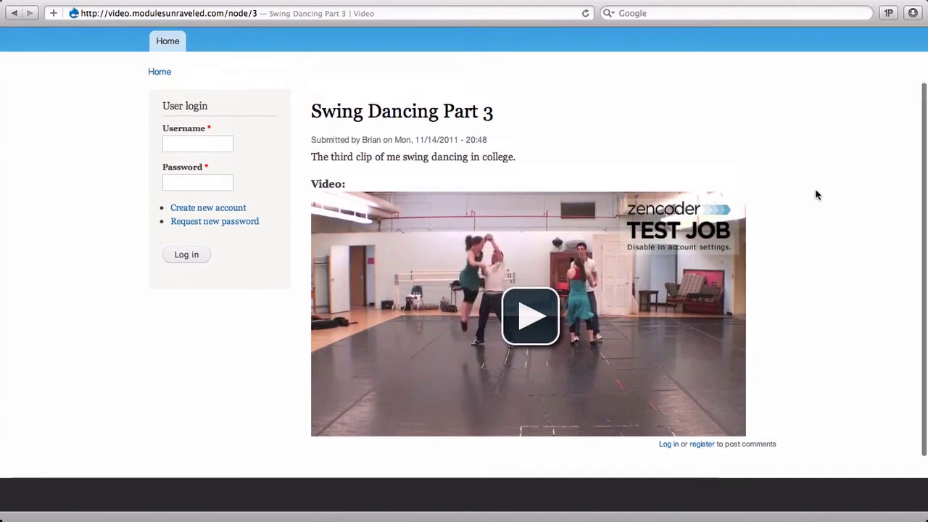
Step: Return to the site's home page in the logged-out browser and look over the listed video posts
left_click(167, 109)
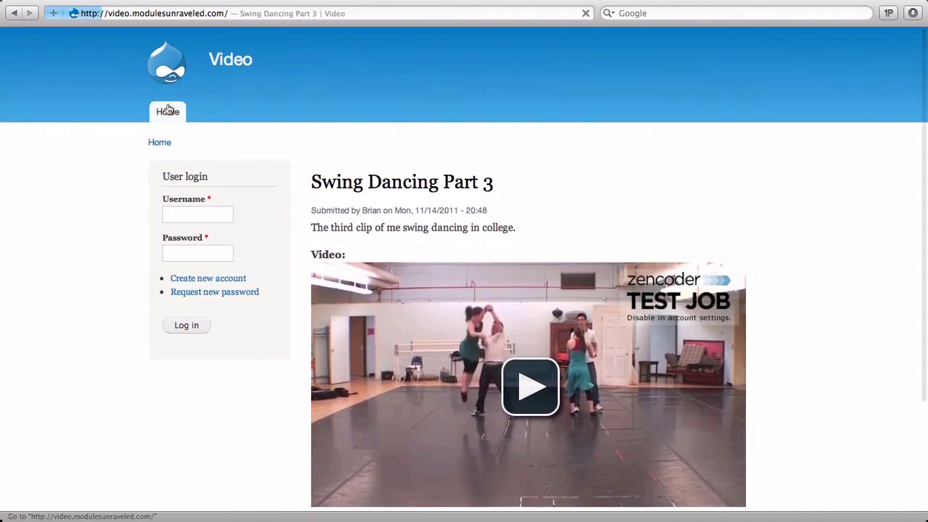
scroll(89, 230, "down", 3)
scroll(89, 230, "down", 1)
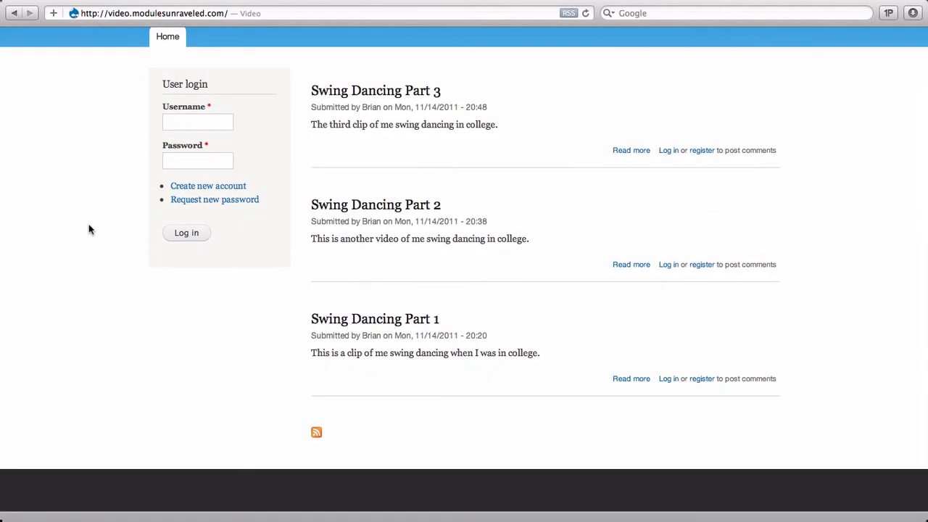